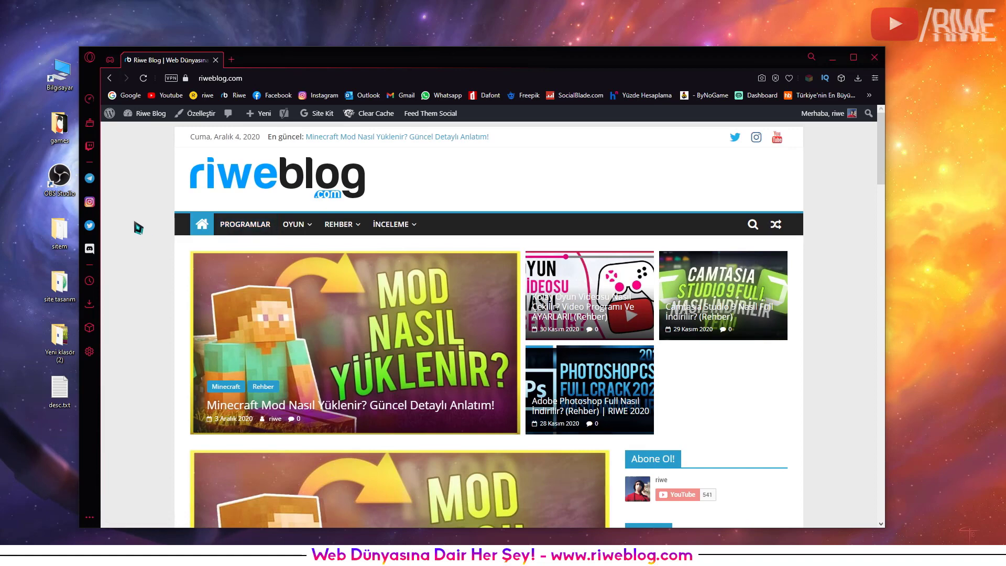
Open the "Windows Silinmeyen Dosyaları Silme Yöntemleri" article on riweblog.com and follow its "Tıkla İndir!" download link.
{"action": "scroll", "coordinate": [136, 215], "scroll_direction": "down", "scroll_amount": 10}
{"action": "scroll", "coordinate": [169, 240], "scroll_direction": "down", "scroll_amount": 3}
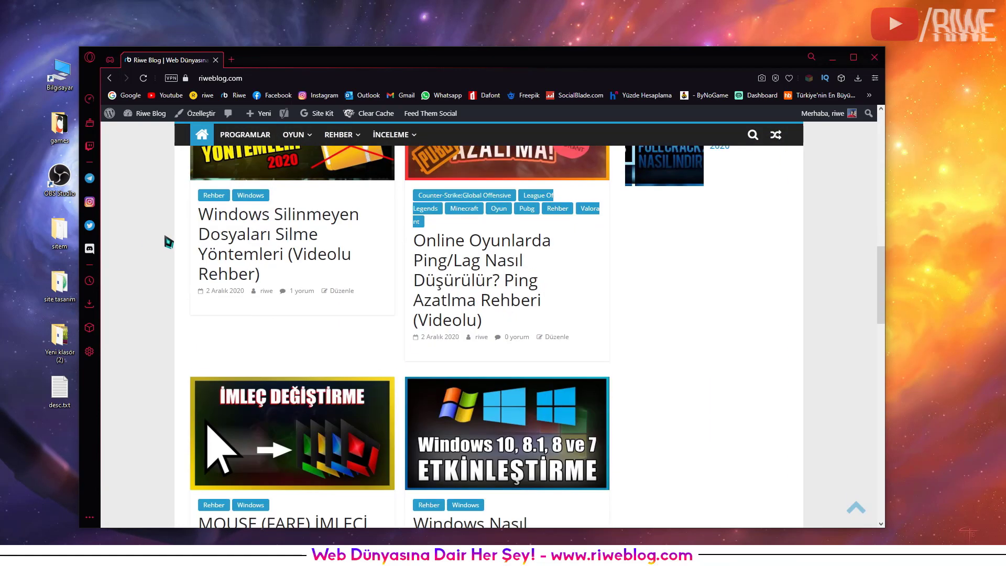
{"action": "scroll", "coordinate": [262, 236], "scroll_direction": "up", "scroll_amount": 2}
{"action": "left_click", "coordinate": [283, 235]}
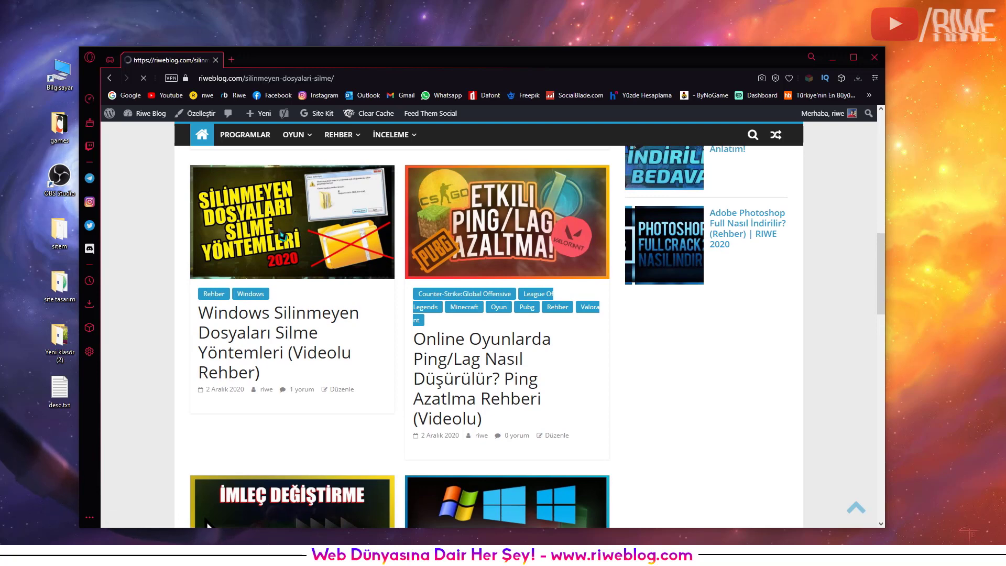
{"action": "scroll", "coordinate": [315, 314], "scroll_direction": "down", "scroll_amount": 8}
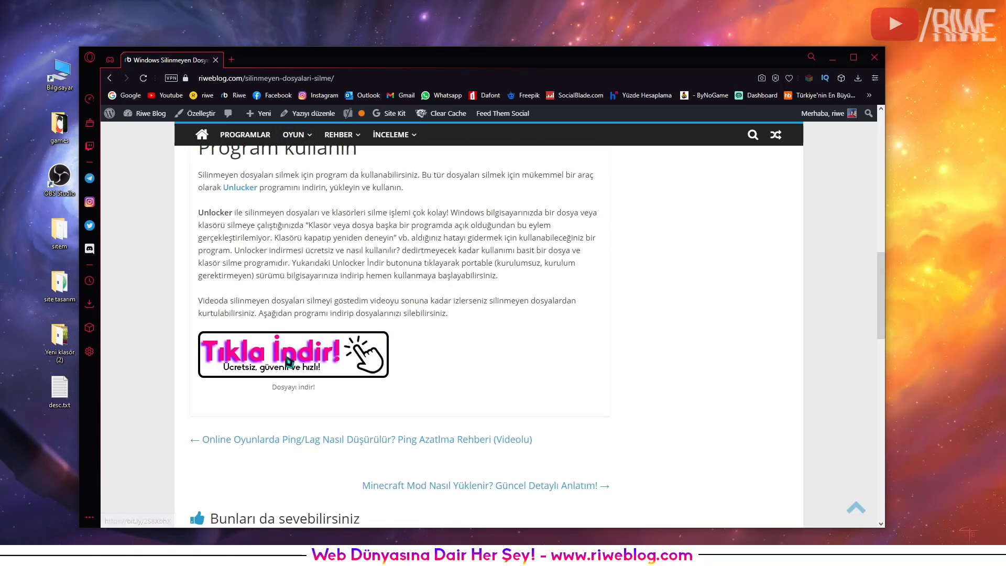
{"action": "left_click", "coordinate": [276, 365]}
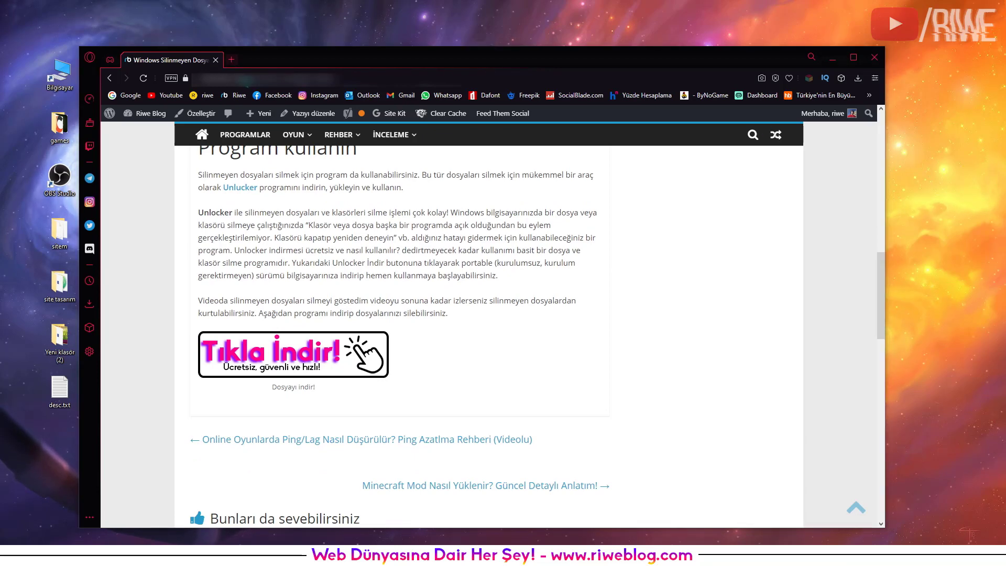
Load the copied download link in a new tab and continue to the Temizlik_Islemleri_Riwe.rar file.
{"action": "left_click", "coordinate": [231, 60]}
{"action": "key", "text": "ctrl+v"}
{"action": "key", "text": "Return"}
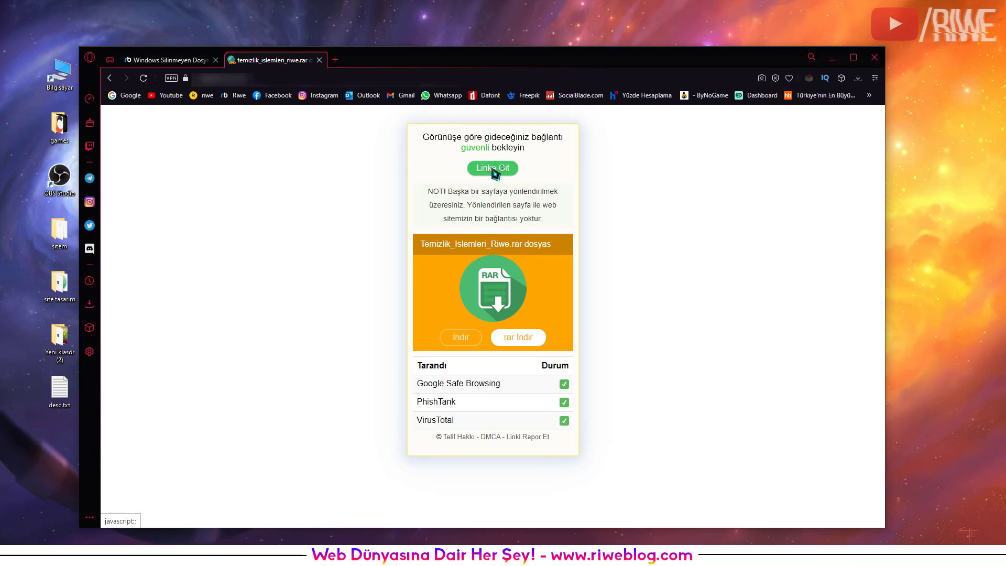
{"action": "left_click", "coordinate": [492, 168]}
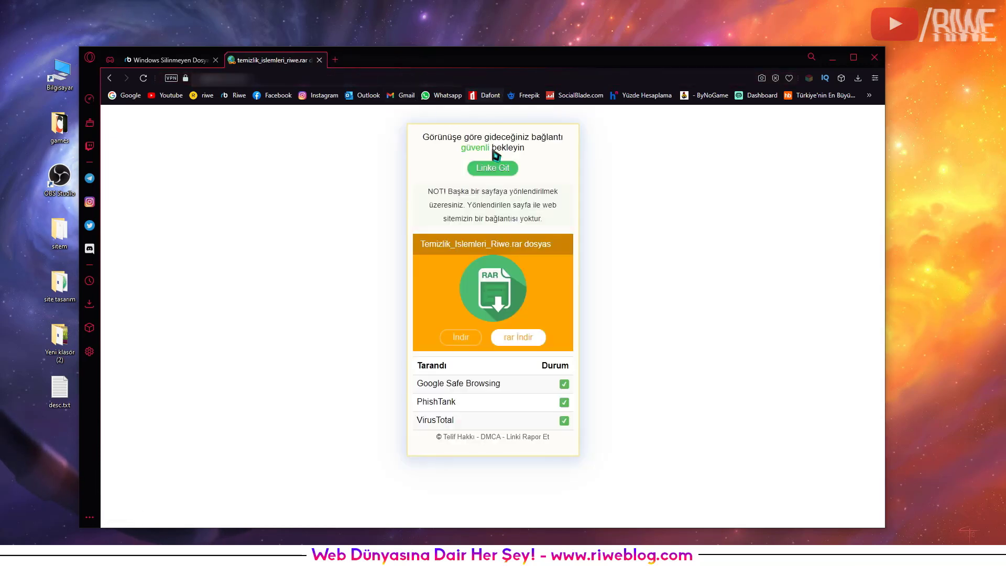
{"action": "left_click", "coordinate": [490, 170]}
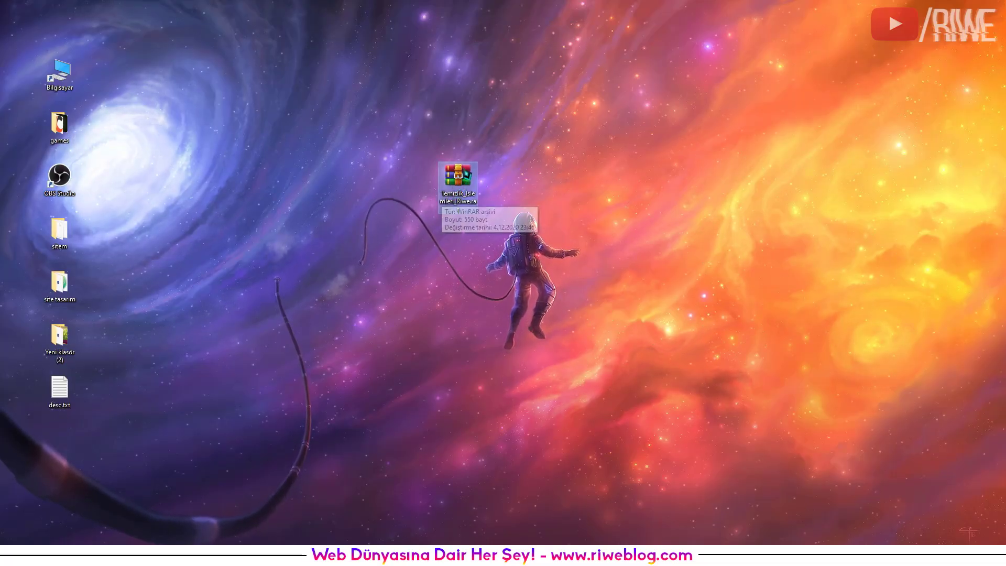
Extract the Temizlik İşlemleri Riwe folder from the downloaded RAR archive to the desktop, entering the archive password, and close the archive.
{"action": "double_click", "coordinate": [462, 182]}
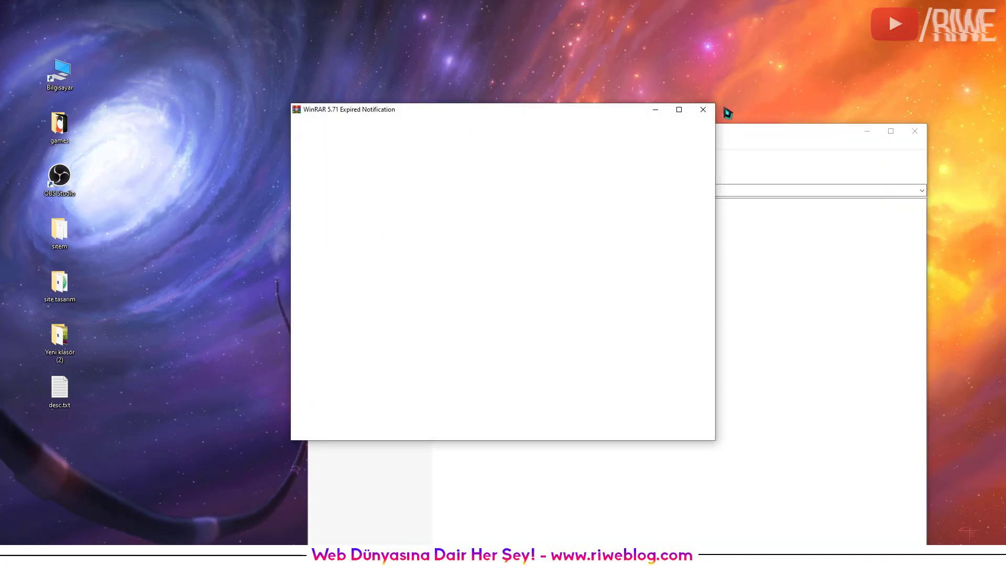
{"action": "left_click", "coordinate": [361, 228]}
{"action": "left_click_drag", "start_coordinate": [256, 224], "coordinate": [257, 227]}
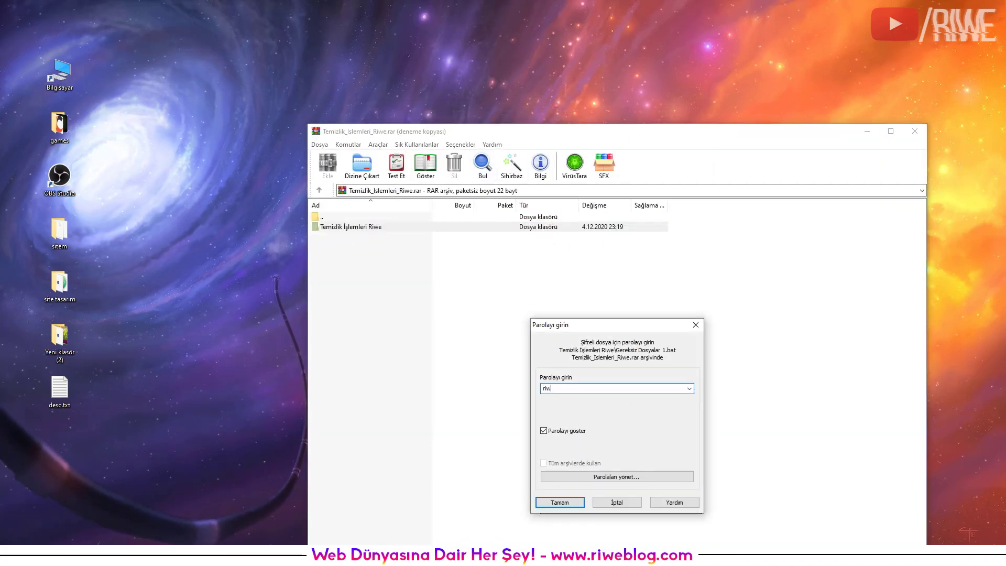
{"action": "left_click", "coordinate": [571, 504]}
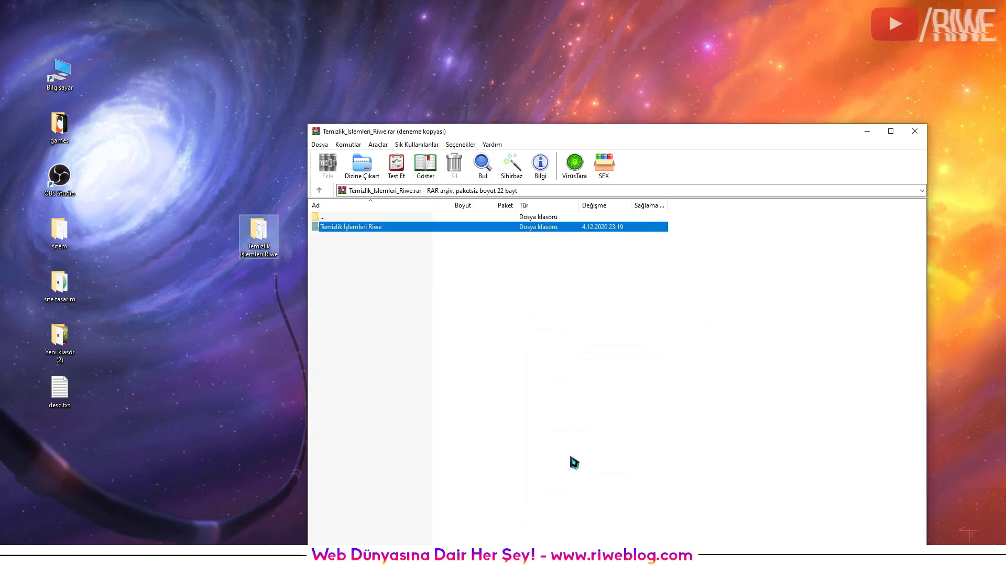
{"action": "key", "text": "Escape"}
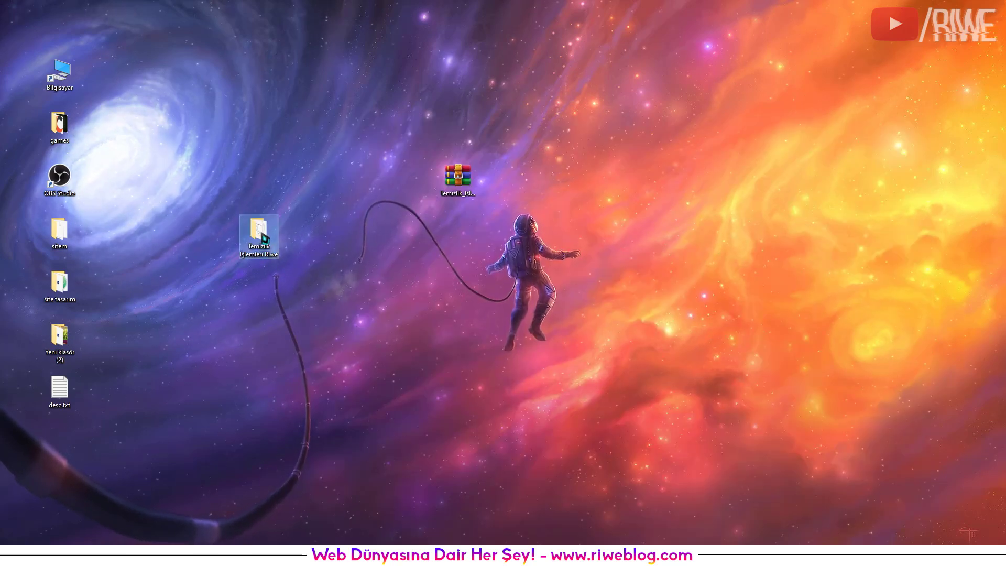
Open the extracted Temizlik İşlemleri Riwe folder and reposition its window so that it is fully on screen.
{"action": "double_click", "coordinate": [264, 239]}
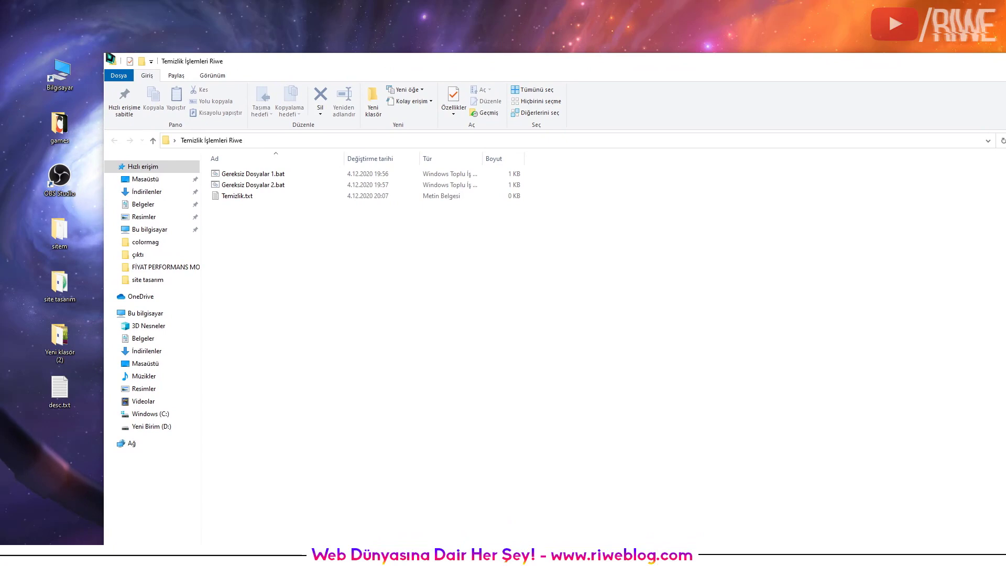
{"action": "left_click_drag", "start_coordinate": [257, 61], "coordinate": [400, 156]}
{"action": "left_click_drag", "start_coordinate": [397, 296], "coordinate": [395, 262]}
{"action": "left_click_drag", "start_coordinate": [419, 153], "coordinate": [327, 120]}
{"action": "left_click", "coordinate": [333, 243]}
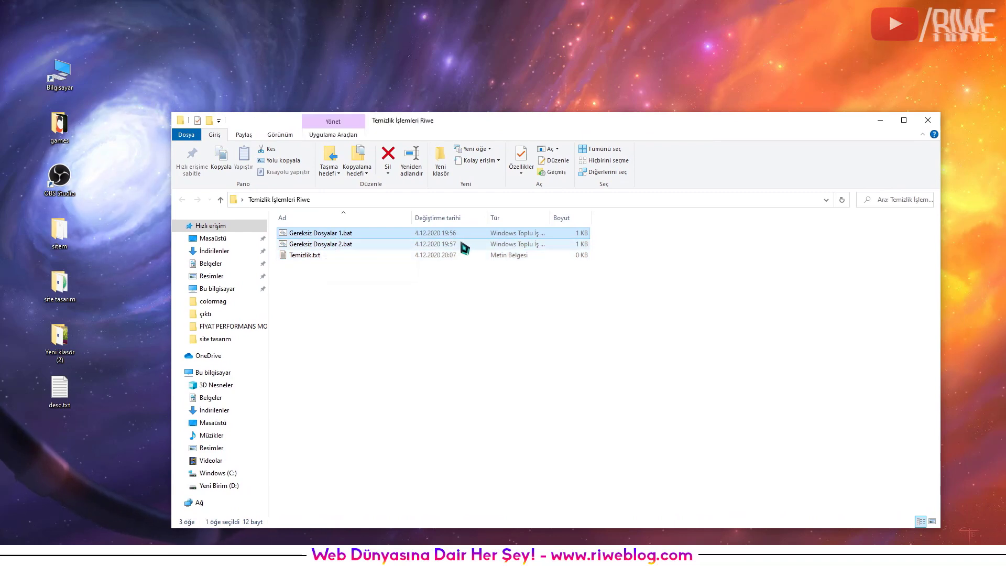
{"action": "left_click_drag", "start_coordinate": [639, 243], "coordinate": [276, 232]}
{"action": "left_click_drag", "start_coordinate": [606, 242], "coordinate": [284, 249]}
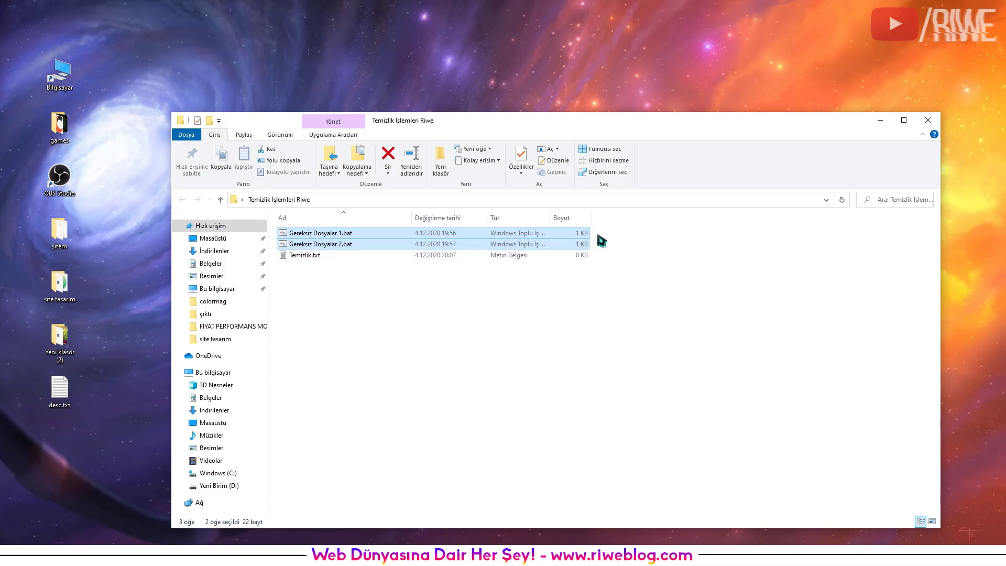
{"action": "left_click_drag", "start_coordinate": [592, 234], "coordinate": [524, 250]}
{"action": "left_click", "coordinate": [307, 255]}
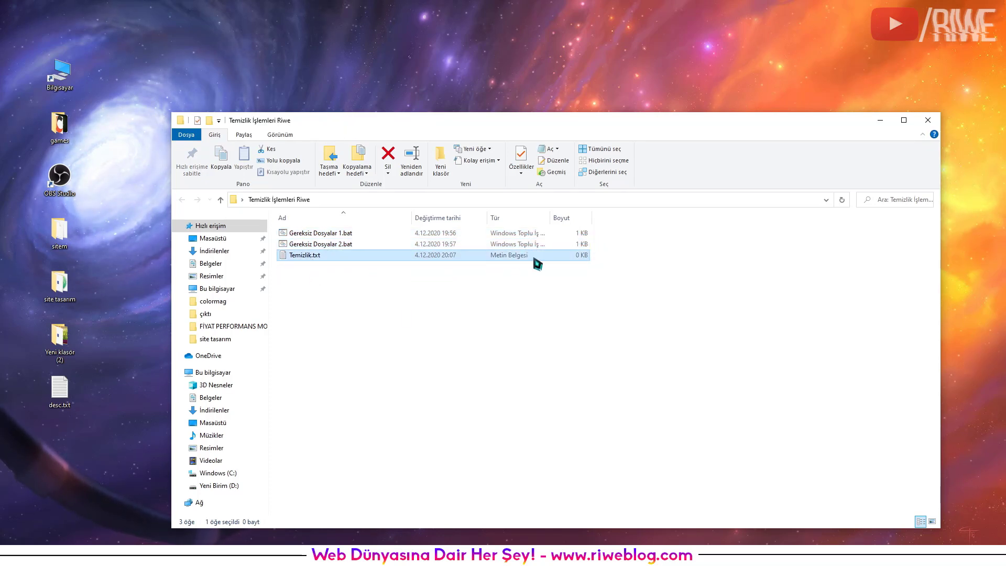
{"action": "left_click_drag", "start_coordinate": [588, 271], "coordinate": [277, 257]}
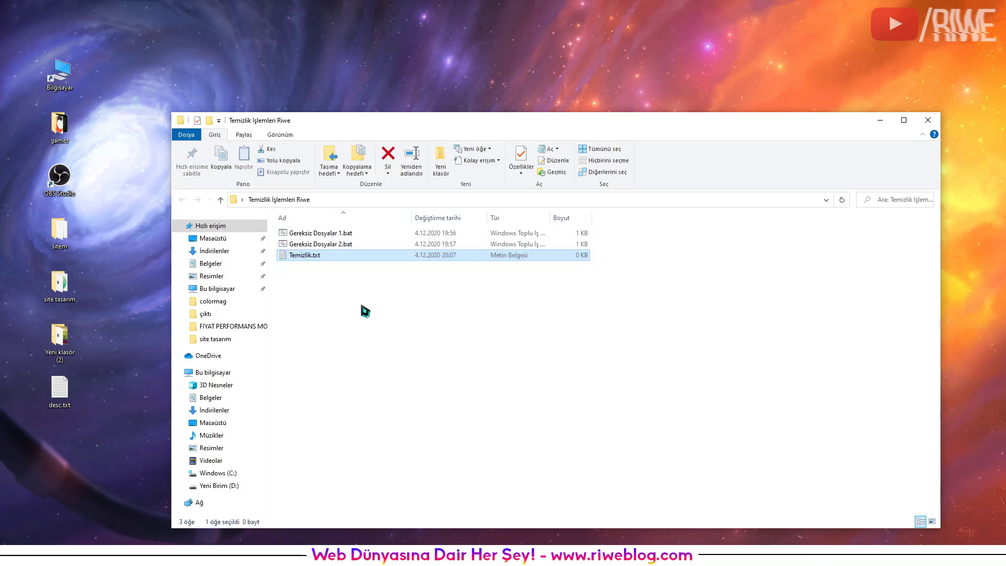
{"action": "left_click", "coordinate": [287, 211]}
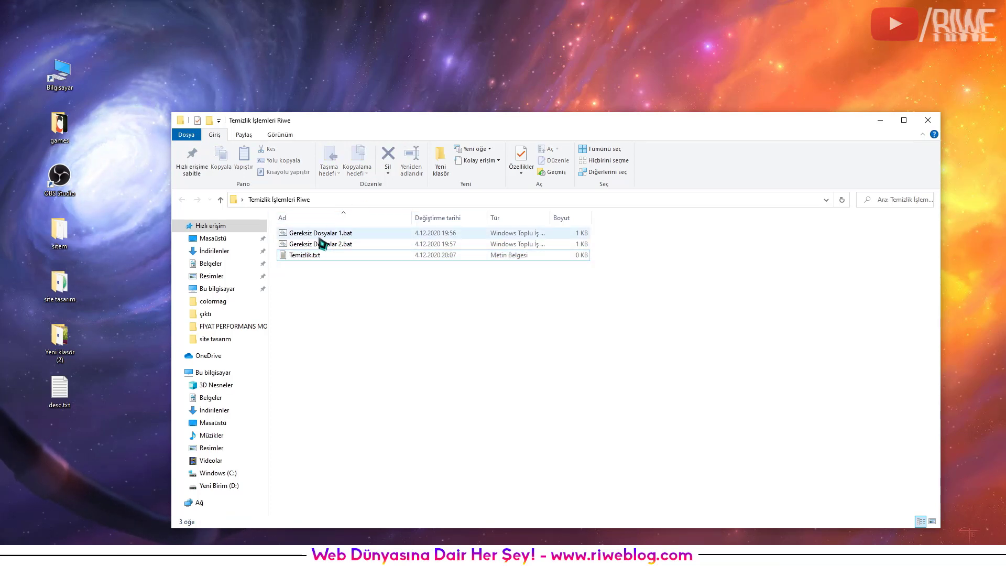
Run Gereksiz Dosyalar 1.bat and bring the Temp folder window it opens fully into view.
{"action": "left_click", "coordinate": [305, 235]}
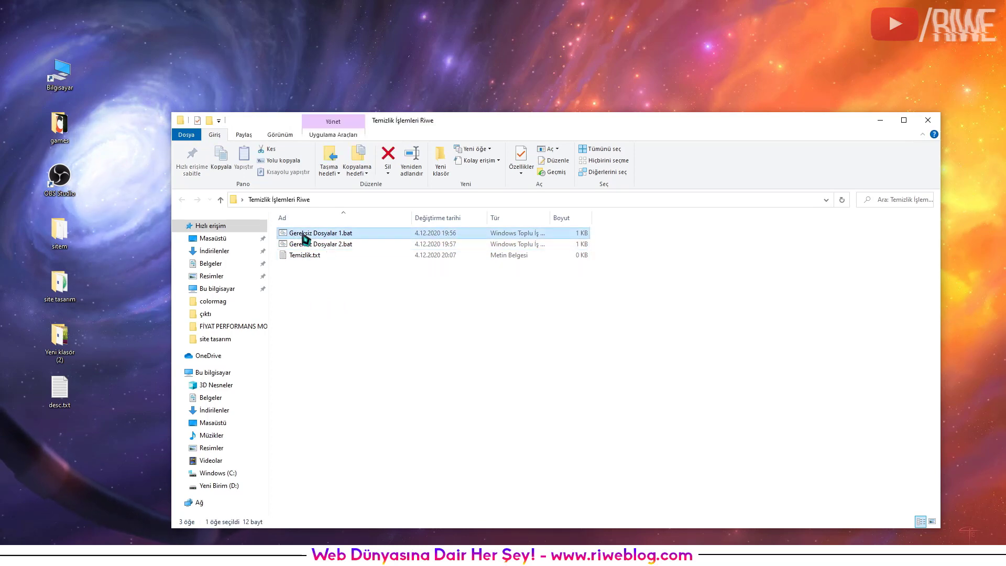
{"action": "double_click", "coordinate": [304, 235]}
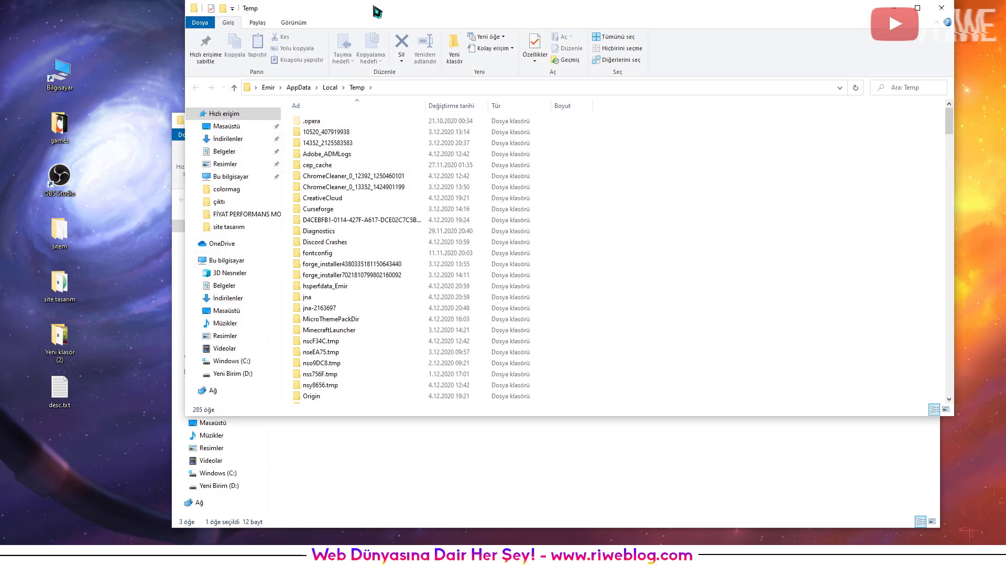
{"action": "left_click_drag", "start_coordinate": [374, 8], "coordinate": [335, 50]}
{"action": "left_click", "coordinate": [655, 256]}
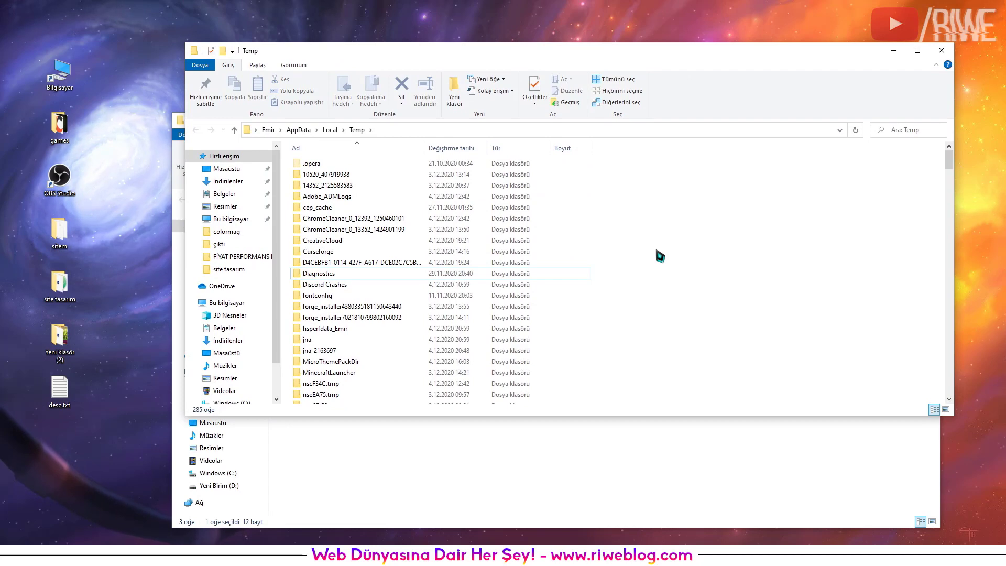
Delete all files and folders in the user's AppData\Local\Temp folder.
{"action": "key", "text": "ctrl+a"}
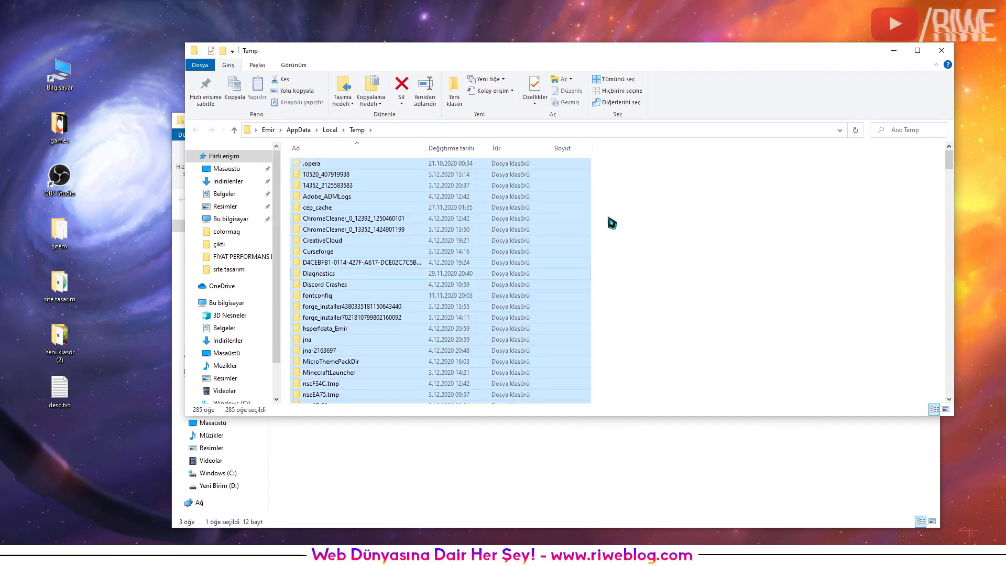
{"action": "left_click_drag", "start_coordinate": [603, 175], "coordinate": [579, 477]}
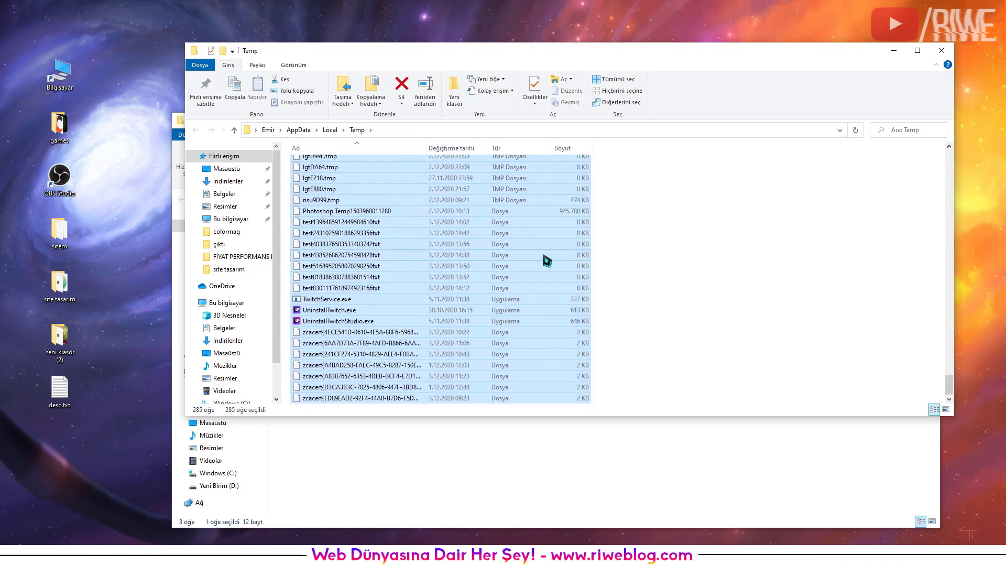
{"action": "key", "text": "shift+F10"}
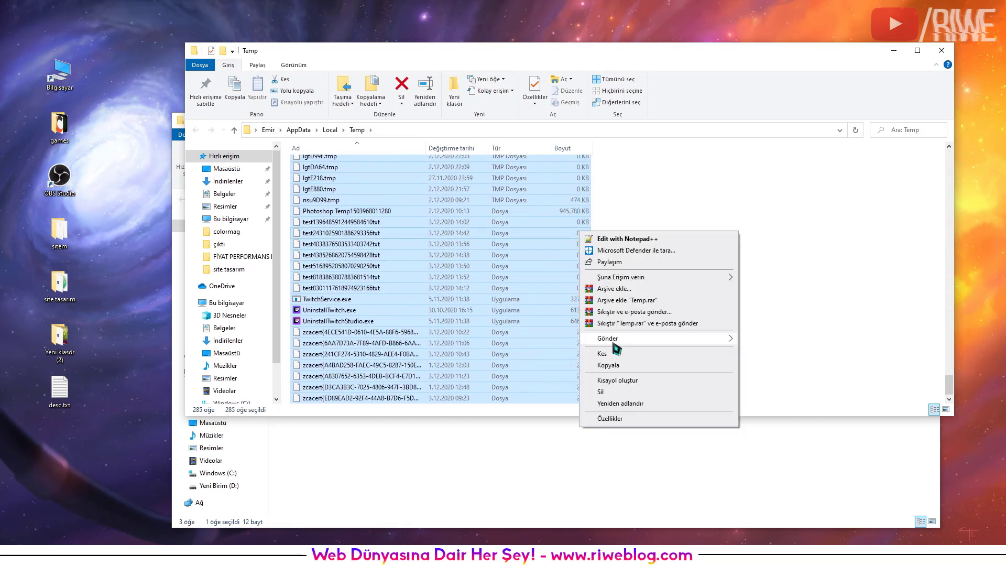
{"action": "left_click", "coordinate": [607, 395]}
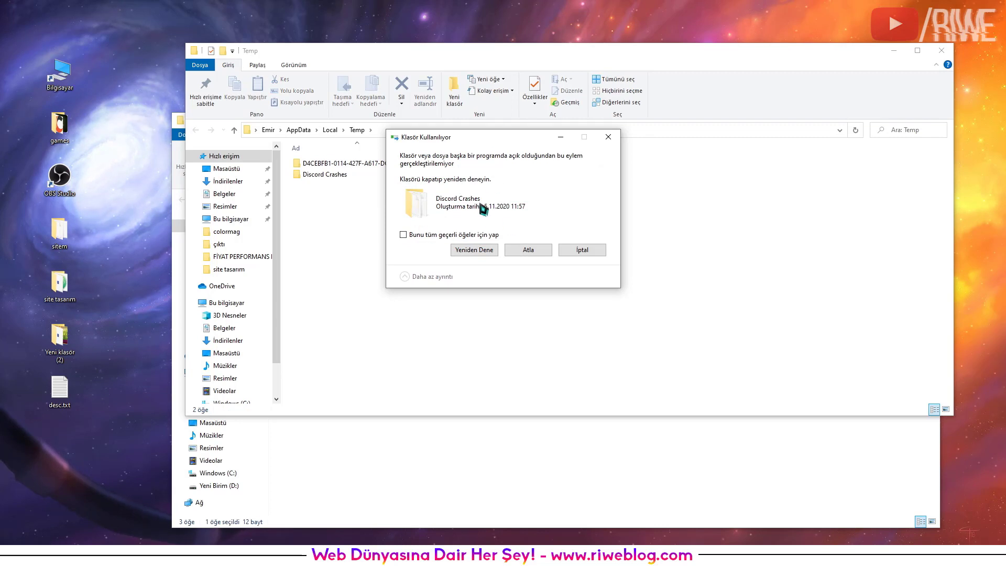
Skip all in-use items, continue deleting the protected folder with administrator permission, and close the Temp window.
{"action": "left_click", "coordinate": [419, 237]}
{"action": "left_click", "coordinate": [529, 250]}
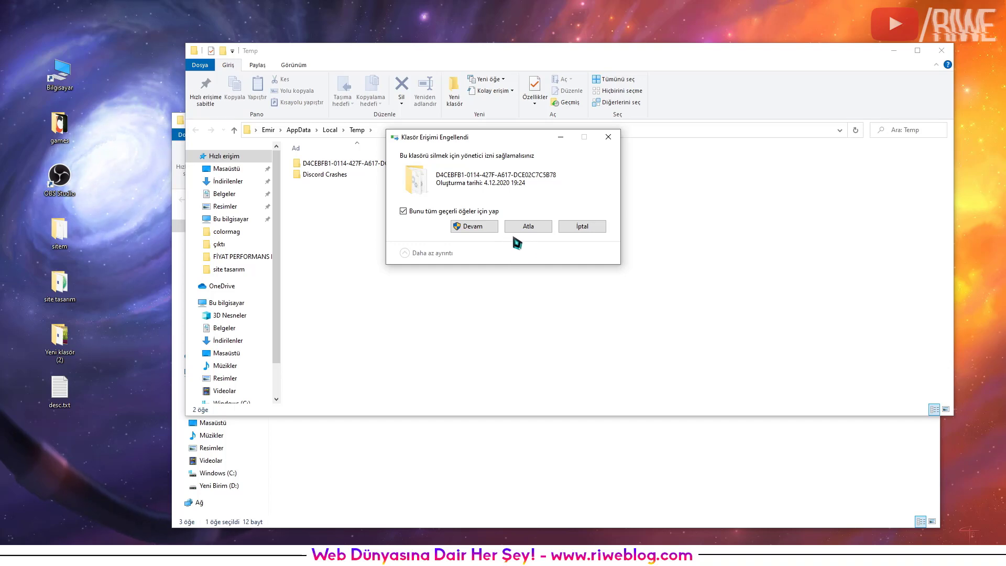
{"action": "left_click", "coordinate": [488, 230]}
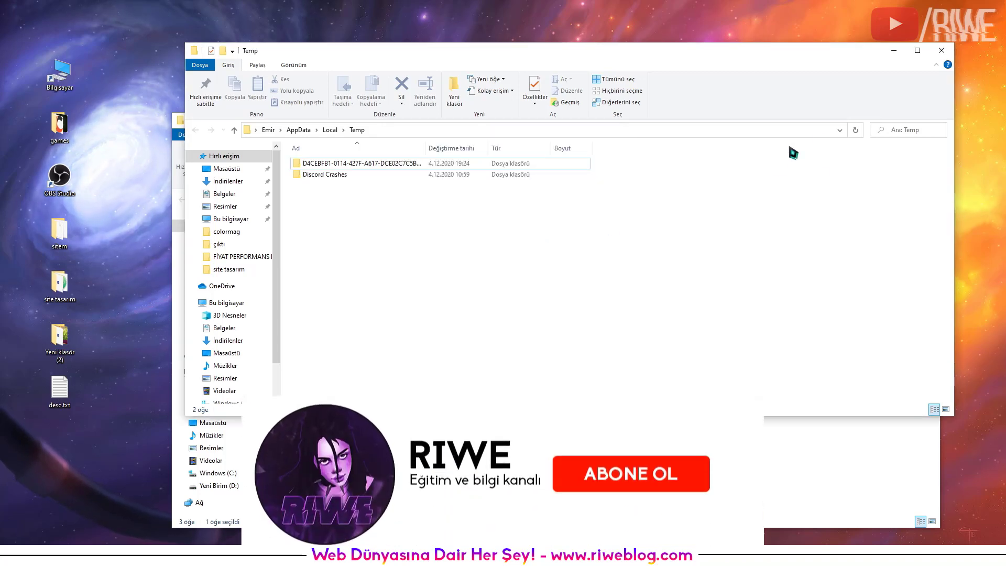
{"action": "left_click", "coordinate": [943, 51]}
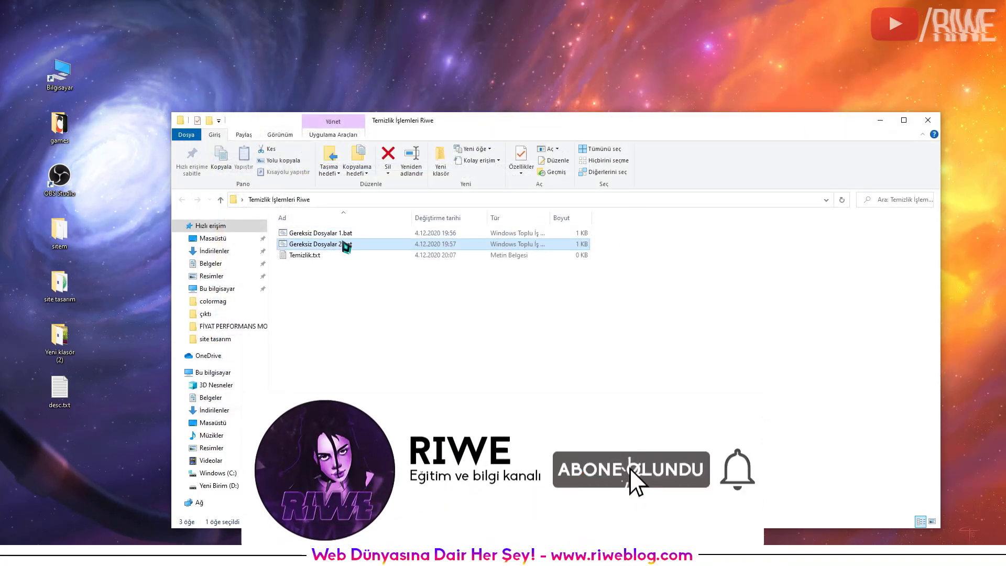
Run Gereksiz Dosyalar 2.bat and delete all files and folders in the C:\Windows\Temp folder it opens.
{"action": "double_click", "coordinate": [346, 244]}
{"action": "key", "text": "ctrl+a"}
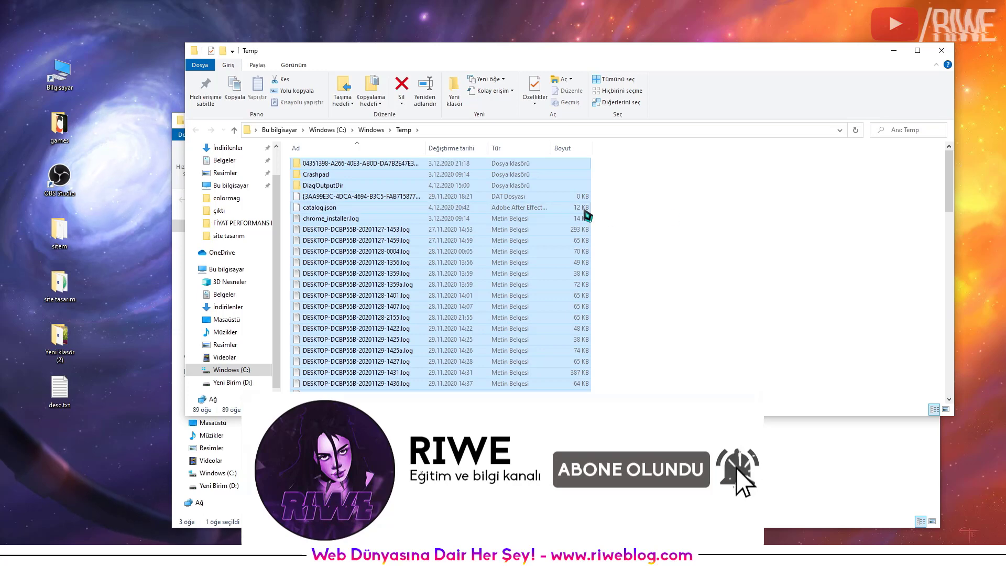
{"action": "right_click", "coordinate": [520, 185]}
{"action": "left_click", "coordinate": [545, 319]}
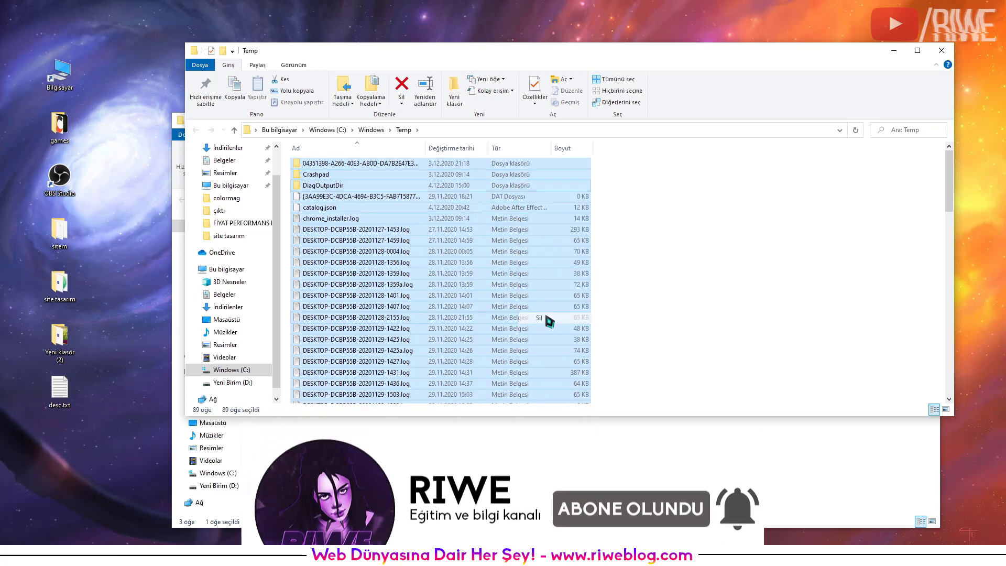
Skip the files still in use during the Windows Temp deletion, and close both the Temp and Temizlik İşlemleri Riwe windows.
{"action": "left_click", "coordinate": [529, 252]}
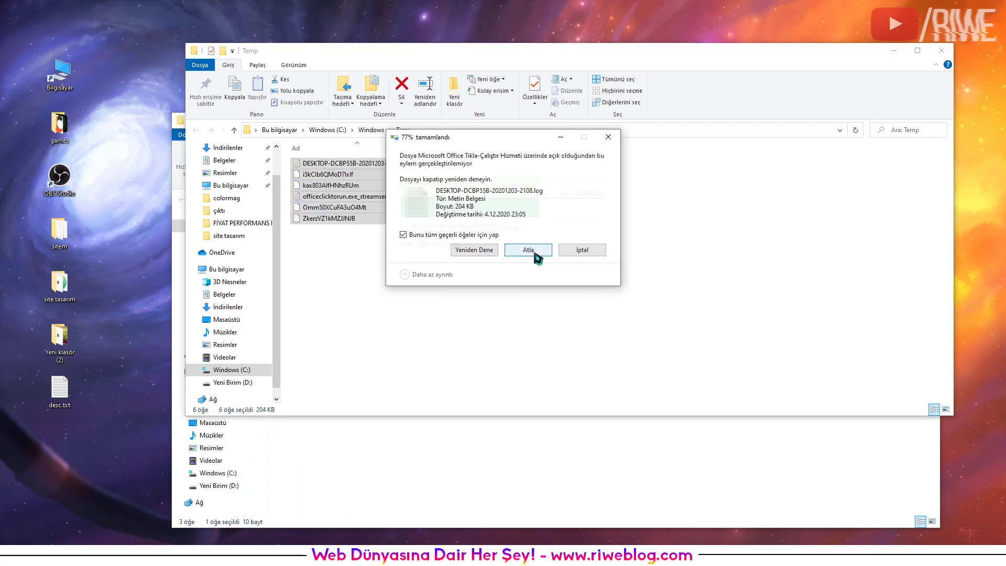
{"action": "left_click", "coordinate": [532, 251]}
{"action": "left_click", "coordinate": [530, 248]}
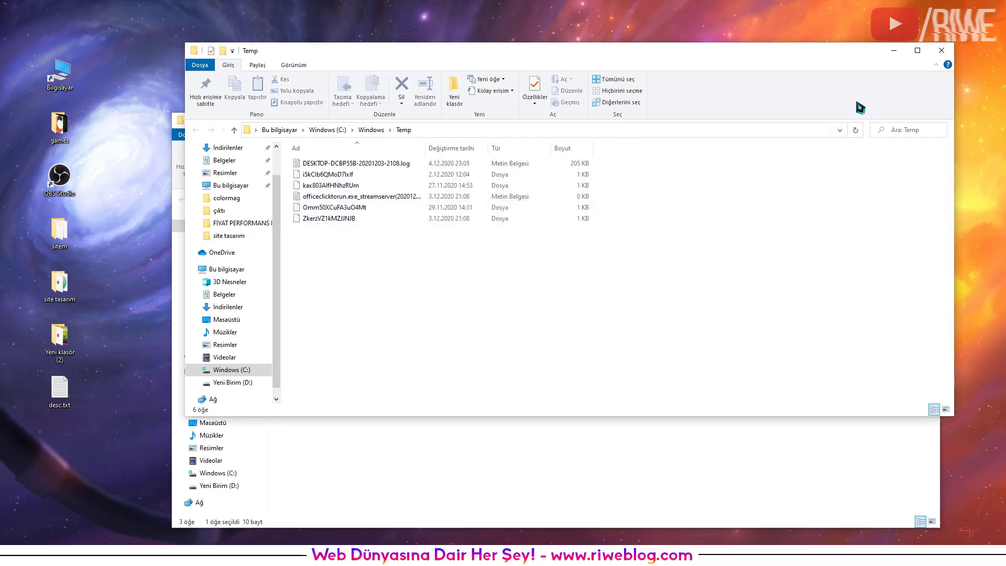
{"action": "left_click", "coordinate": [941, 50]}
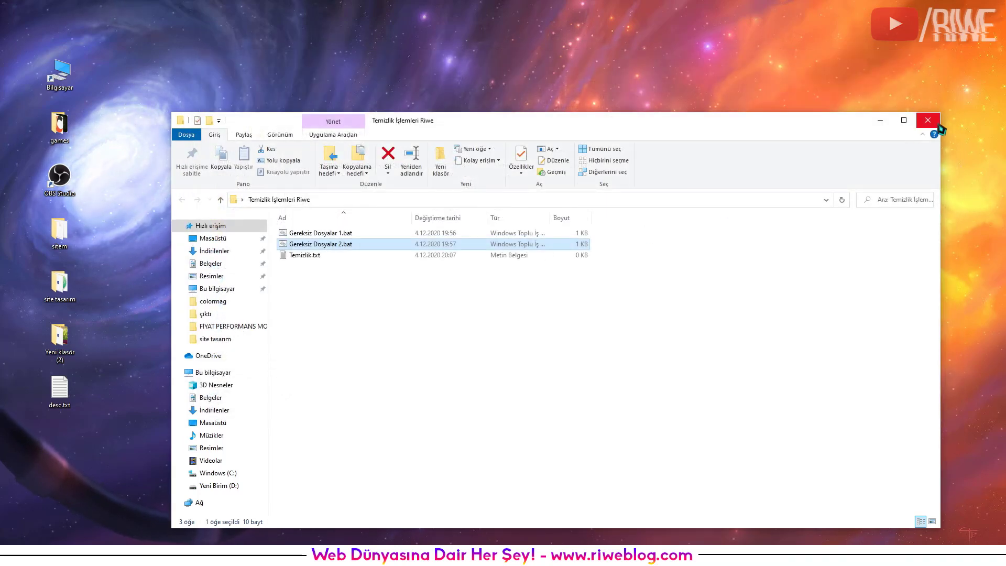
{"action": "left_click", "coordinate": [927, 119]}
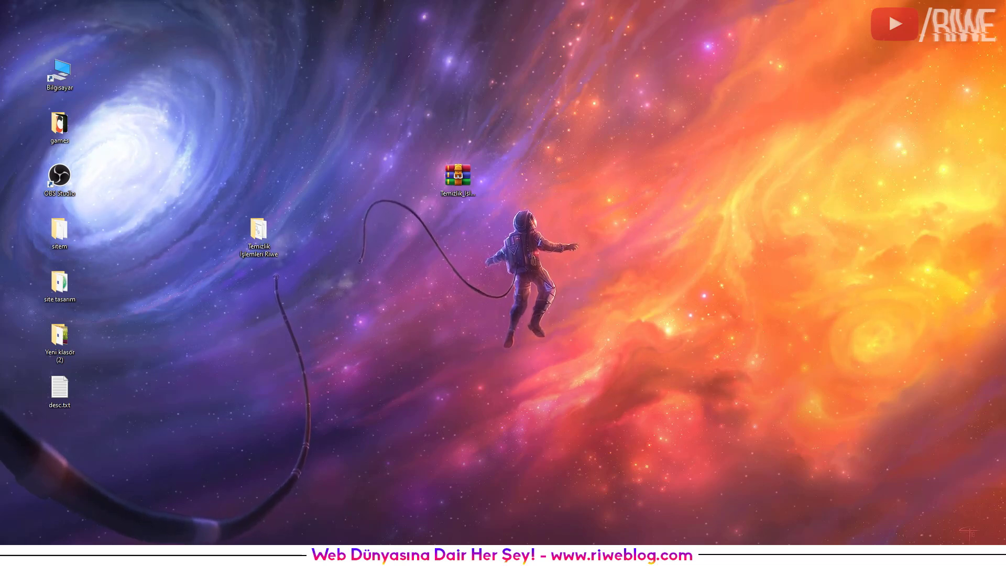
{"action": "right_click", "coordinate": [12, 556]}
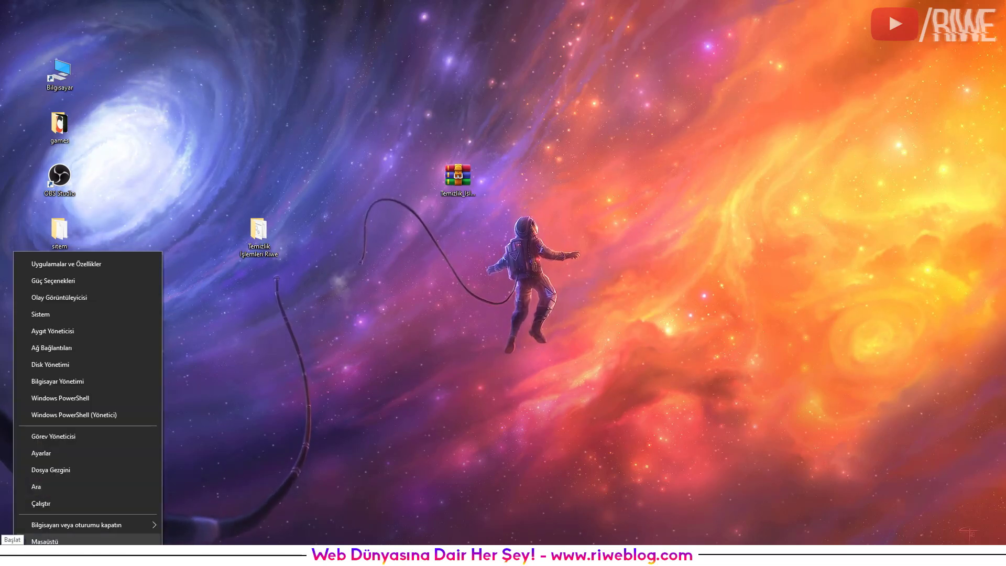
{"action": "left_click", "coordinate": [263, 422]}
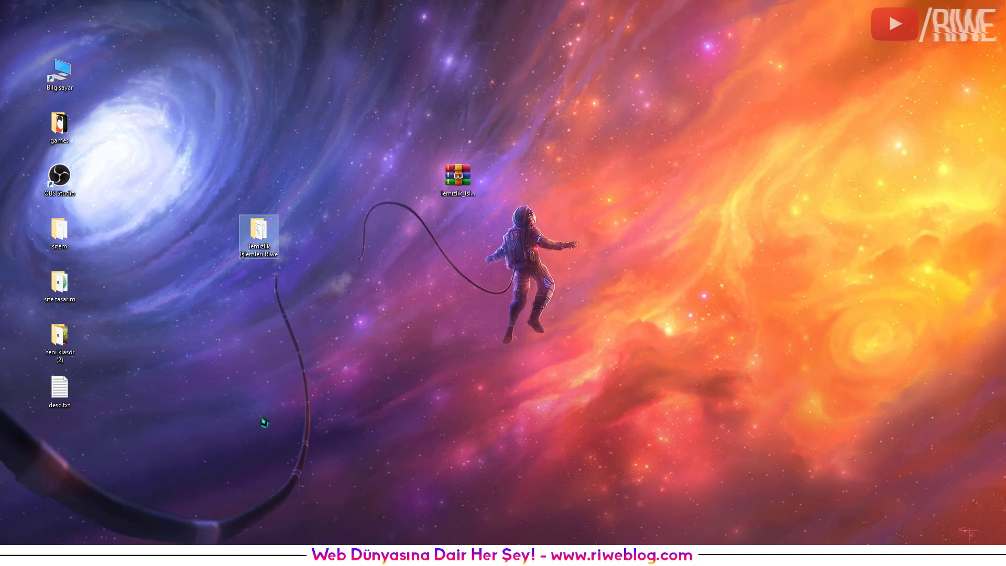
Open Windows Settings and go to the Depolama page in the Sistem category.
{"action": "key", "text": "super"}
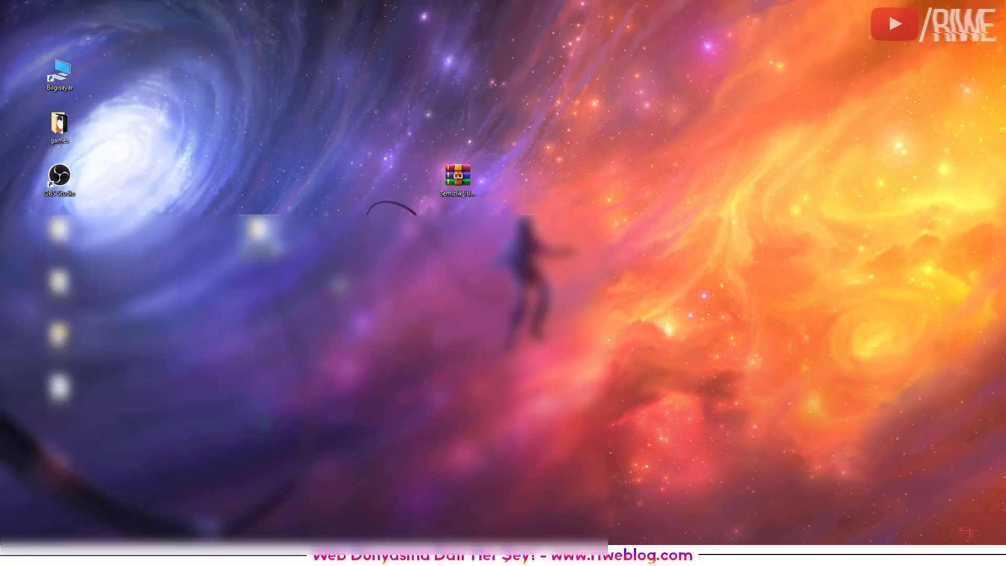
{"action": "type", "text": "ayar"}
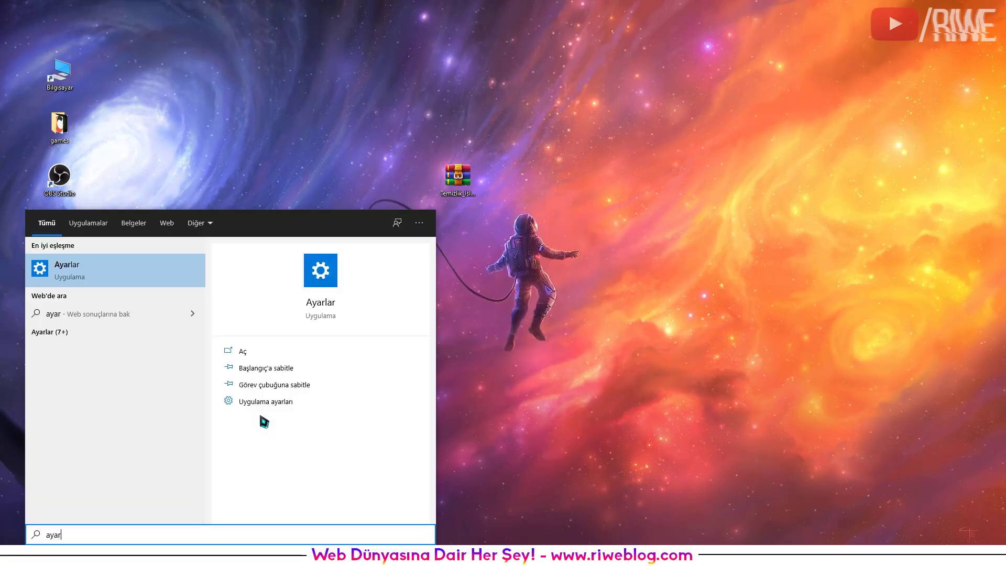
{"action": "key", "text": "Return"}
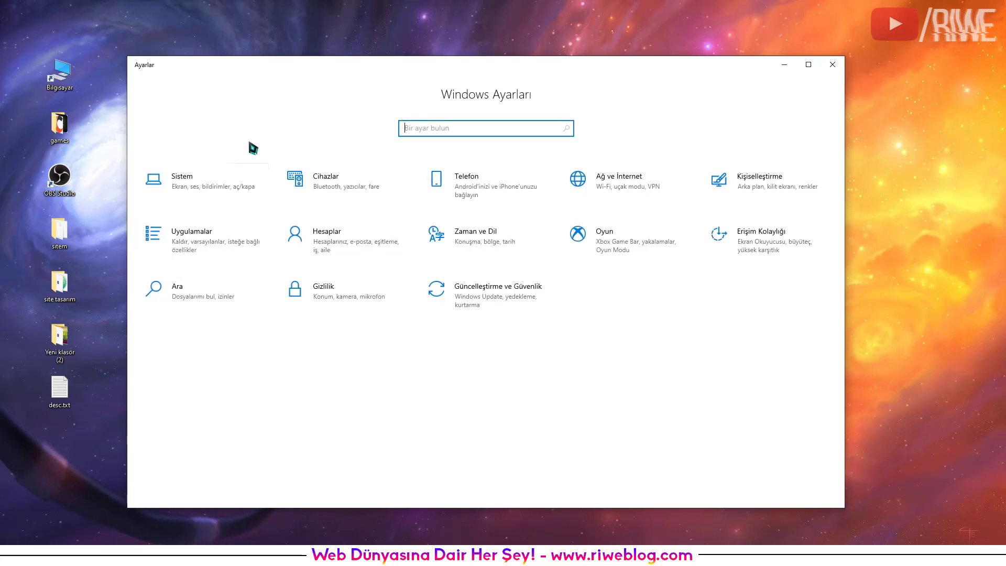
{"action": "left_click", "coordinate": [195, 186]}
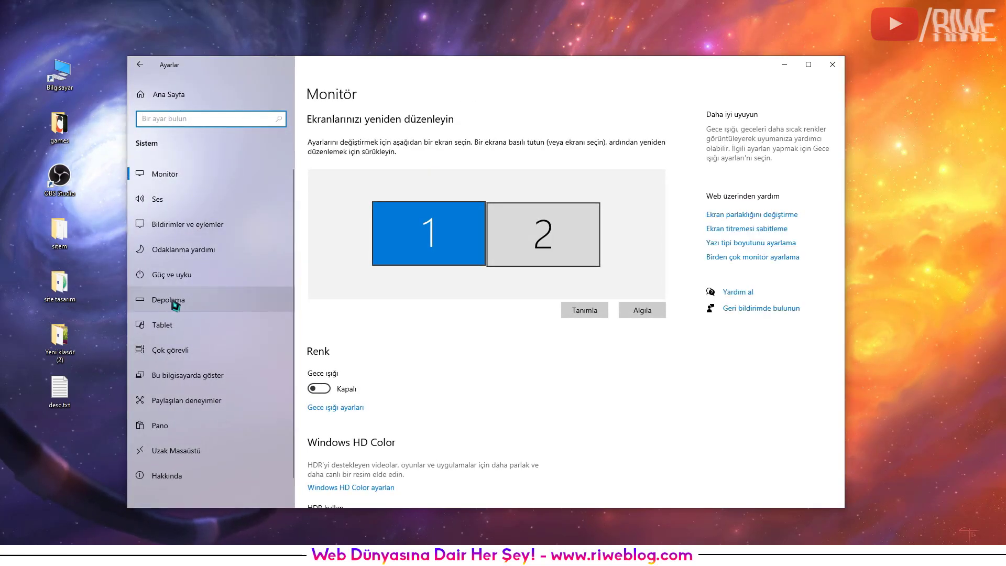
{"action": "left_click", "coordinate": [171, 302]}
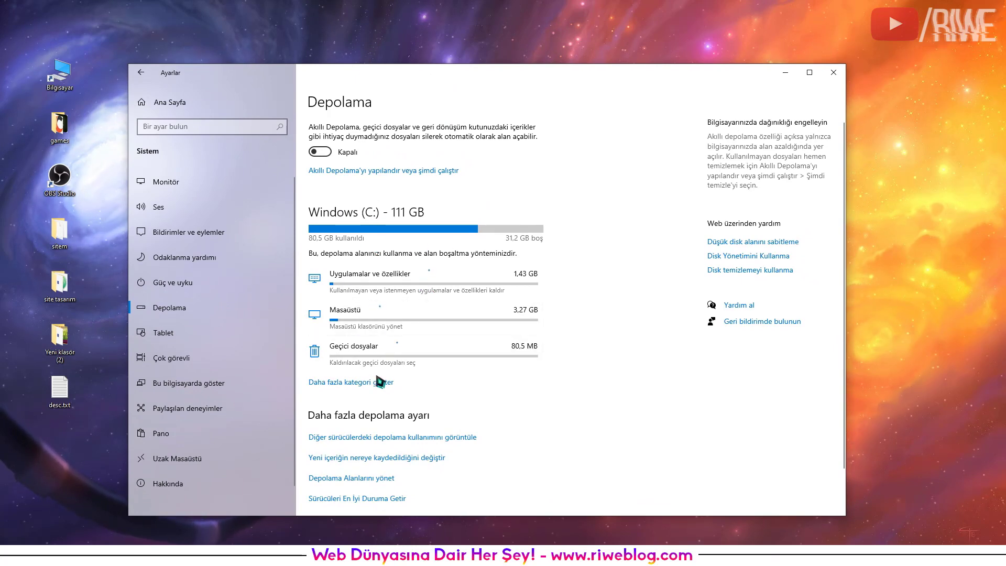
Open the Geçici dosyalar list for Windows (C:) through the storage usage view of other drives.
{"action": "scroll", "coordinate": [360, 449], "scroll_direction": "down", "scroll_amount": 1}
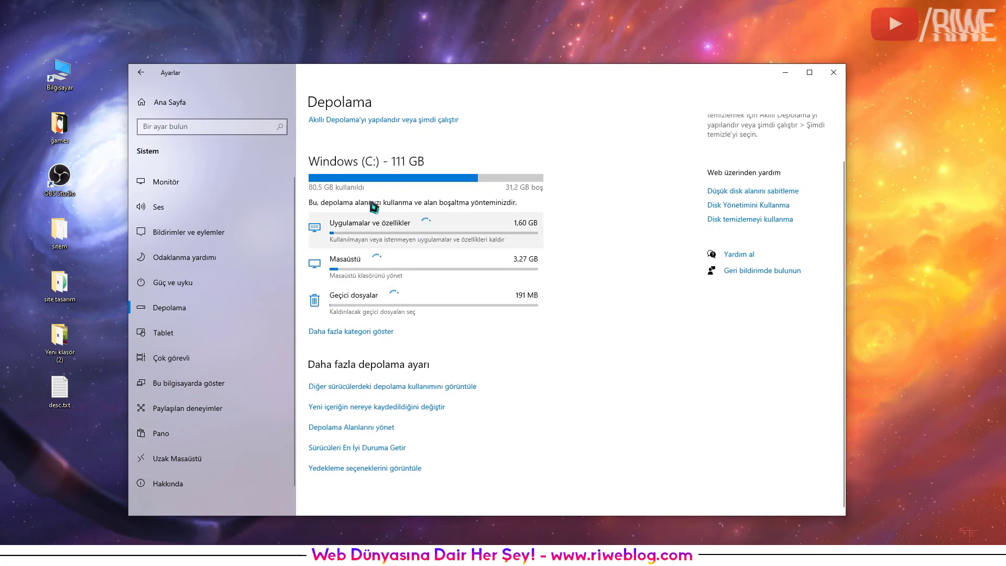
{"action": "scroll", "coordinate": [433, 253], "scroll_direction": "up", "scroll_amount": 1}
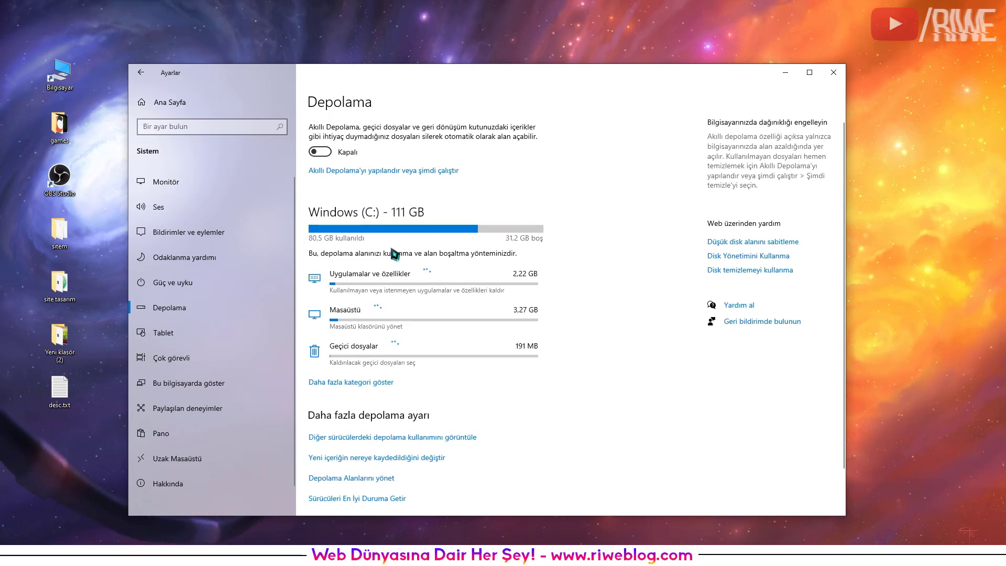
{"action": "scroll", "coordinate": [372, 330], "scroll_direction": "down", "scroll_amount": 1}
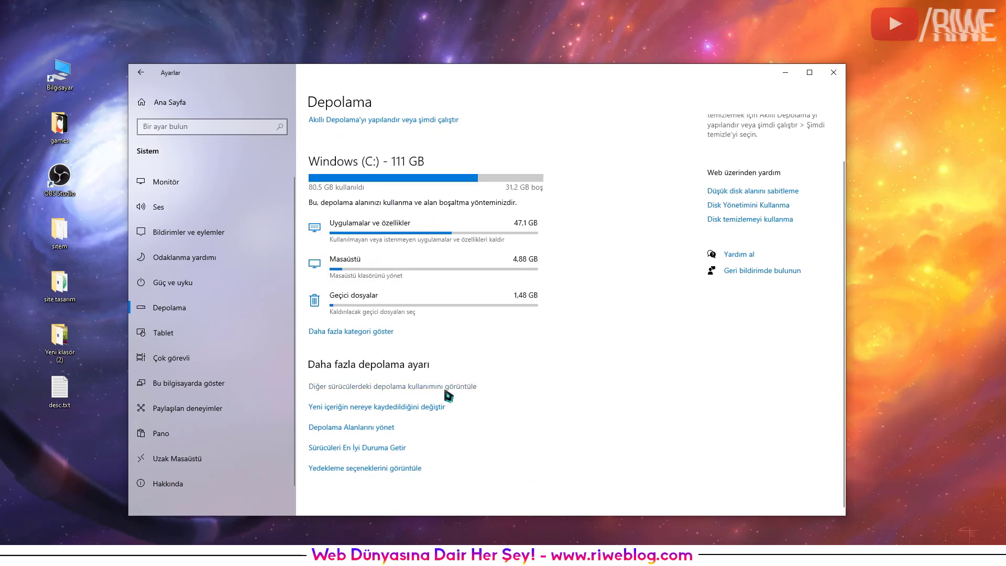
{"action": "left_click", "coordinate": [383, 387]}
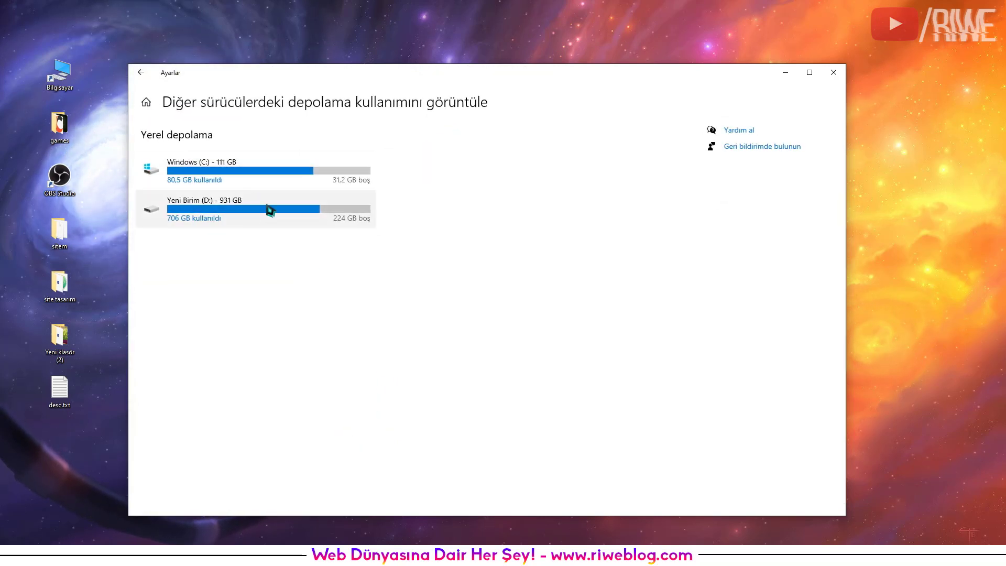
{"action": "left_click", "coordinate": [208, 177]}
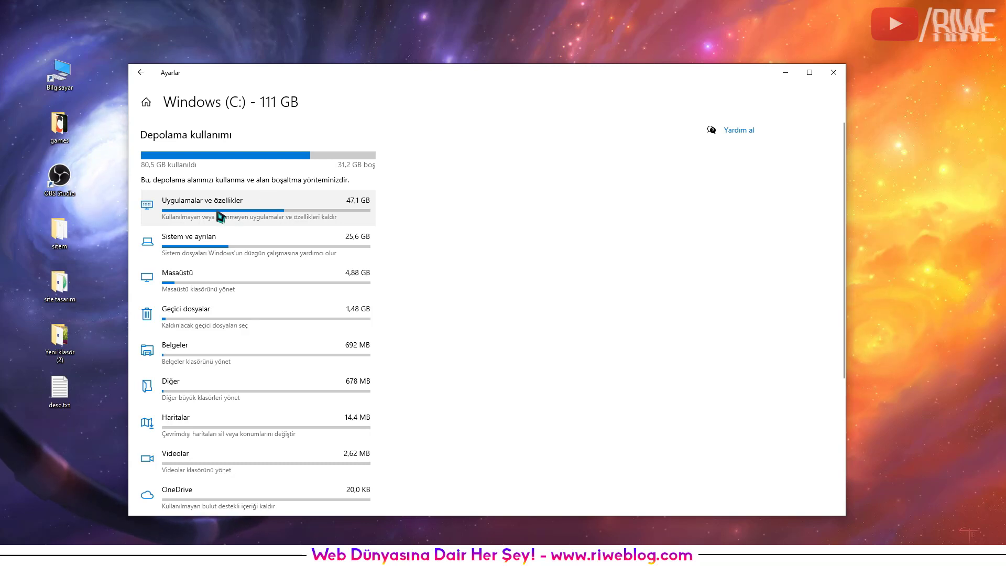
{"action": "scroll", "coordinate": [220, 216], "scroll_direction": "down", "scroll_amount": 4}
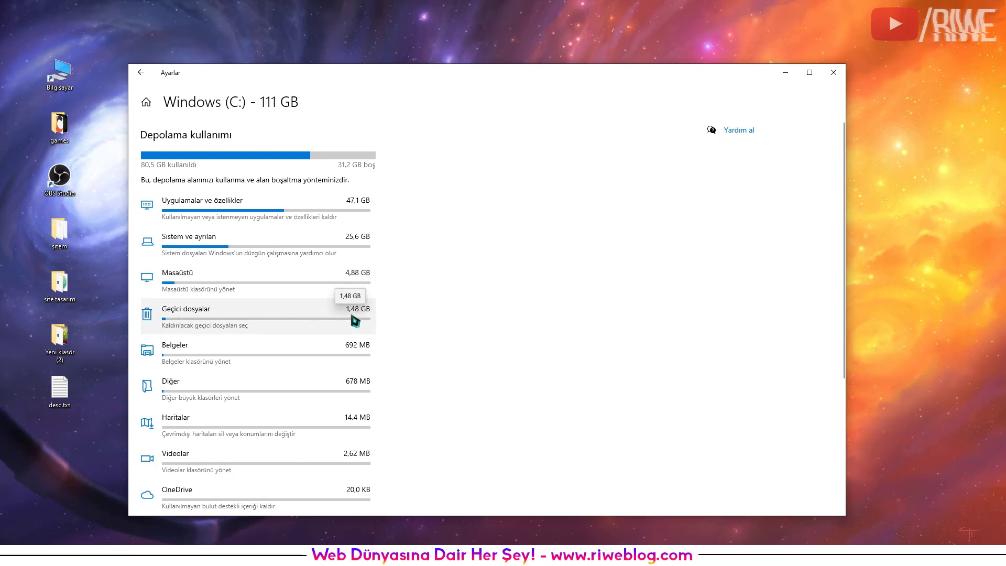
{"action": "left_click", "coordinate": [238, 326]}
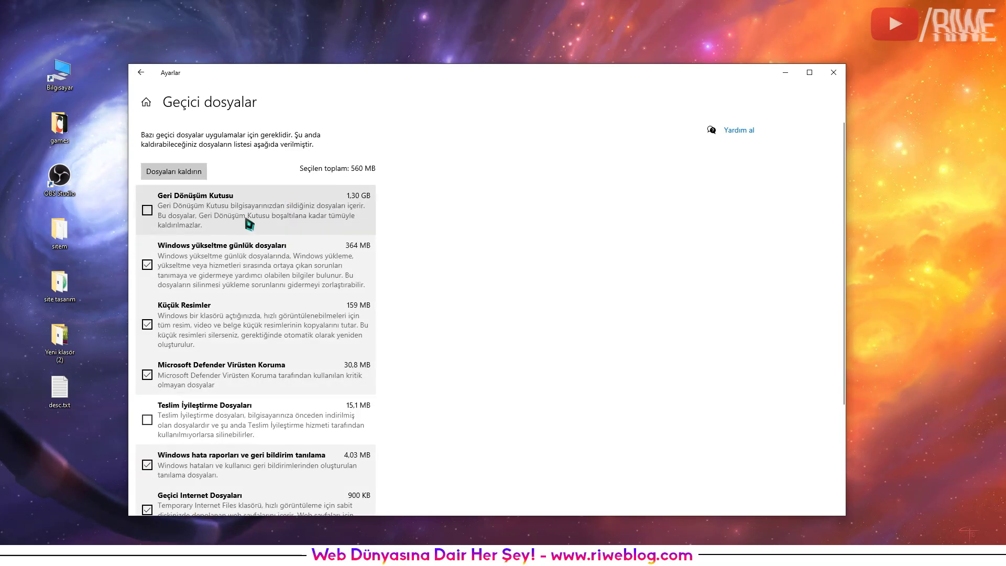
Include Geri Dönüşüm Kutusu and Teslim İyileştirme Dosyaları in the temporary files to remove, and exclude Küçük Resimler.
{"action": "left_click", "coordinate": [149, 211]}
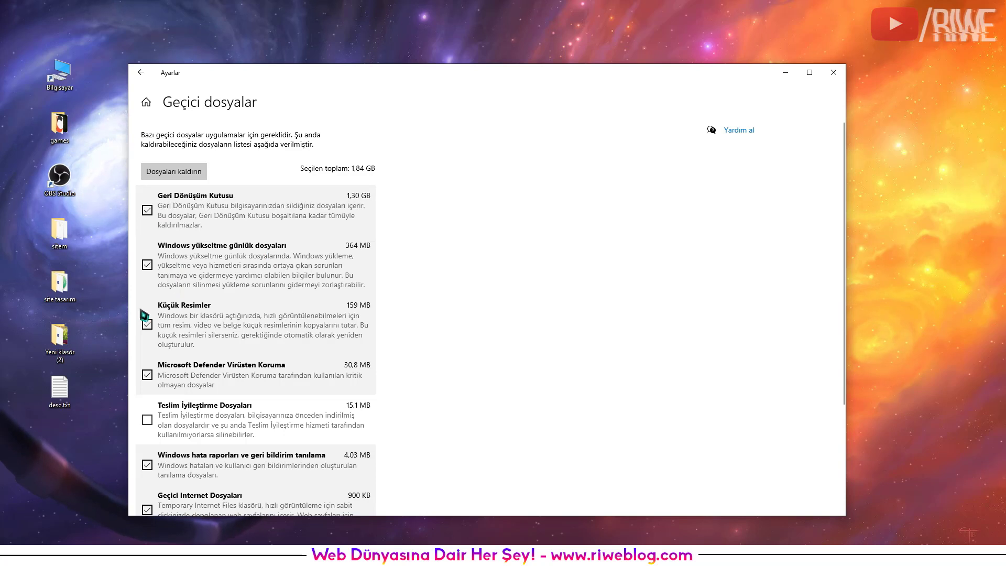
{"action": "scroll", "coordinate": [162, 246], "scroll_direction": "down", "scroll_amount": 3}
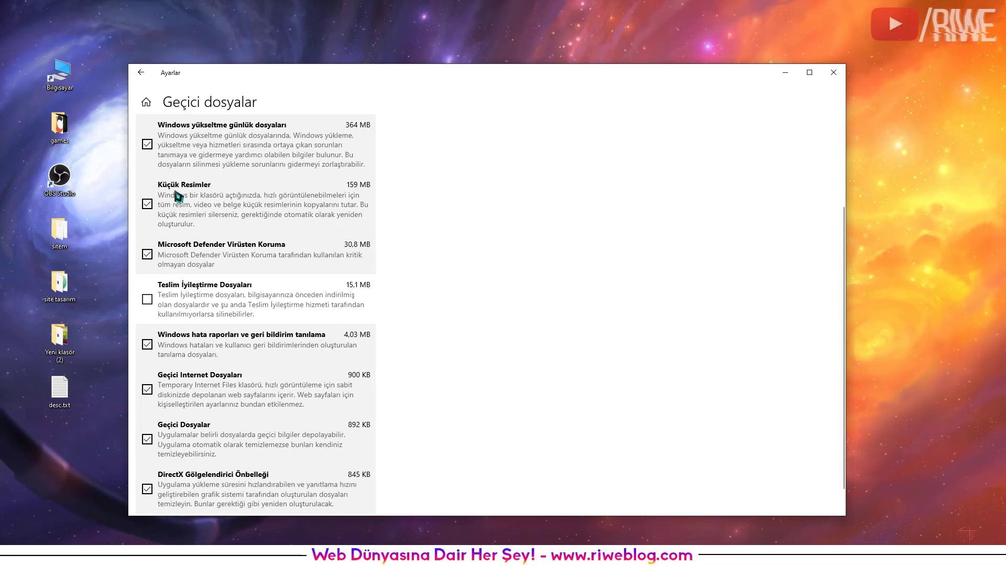
{"action": "left_click", "coordinate": [149, 205]}
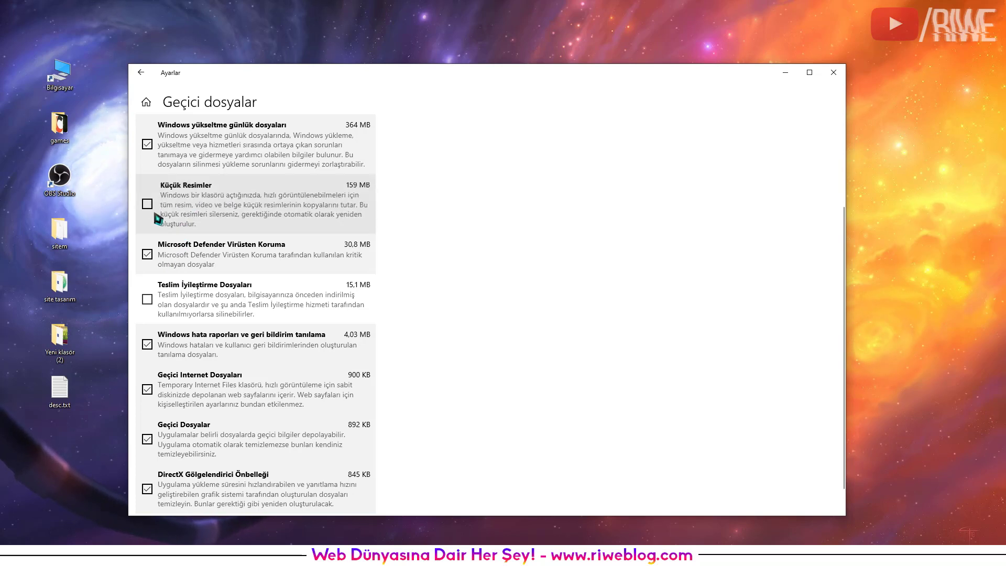
{"action": "left_click", "coordinate": [147, 299]}
{"action": "scroll", "coordinate": [151, 309], "scroll_direction": "down", "scroll_amount": 1}
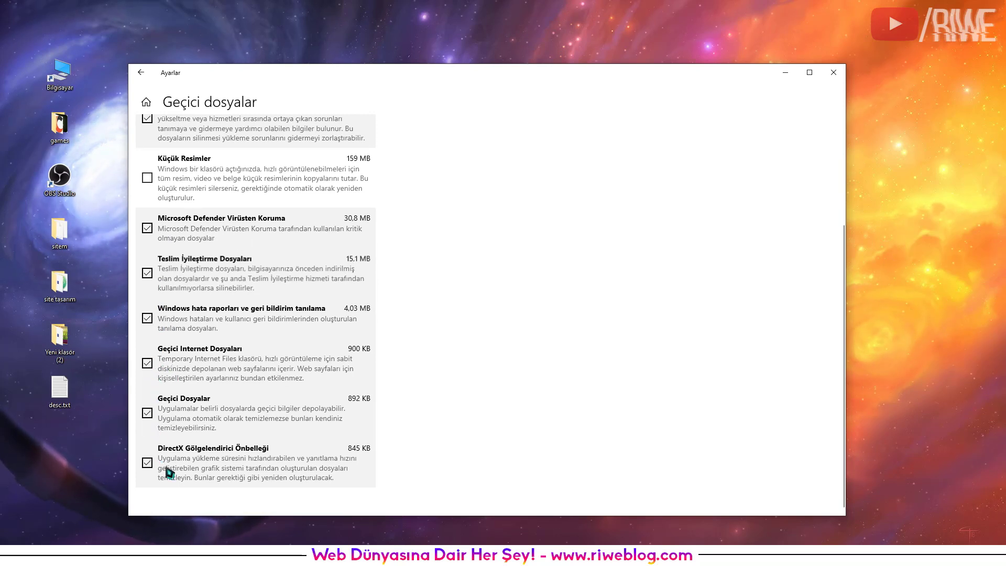
Check the selected temporary file categories and remove their files.
{"action": "scroll", "coordinate": [169, 472], "scroll_direction": "up", "scroll_amount": 5}
{"action": "scroll", "coordinate": [259, 277], "scroll_direction": "down", "scroll_amount": 5}
{"action": "scroll", "coordinate": [206, 382], "scroll_direction": "up", "scroll_amount": 5}
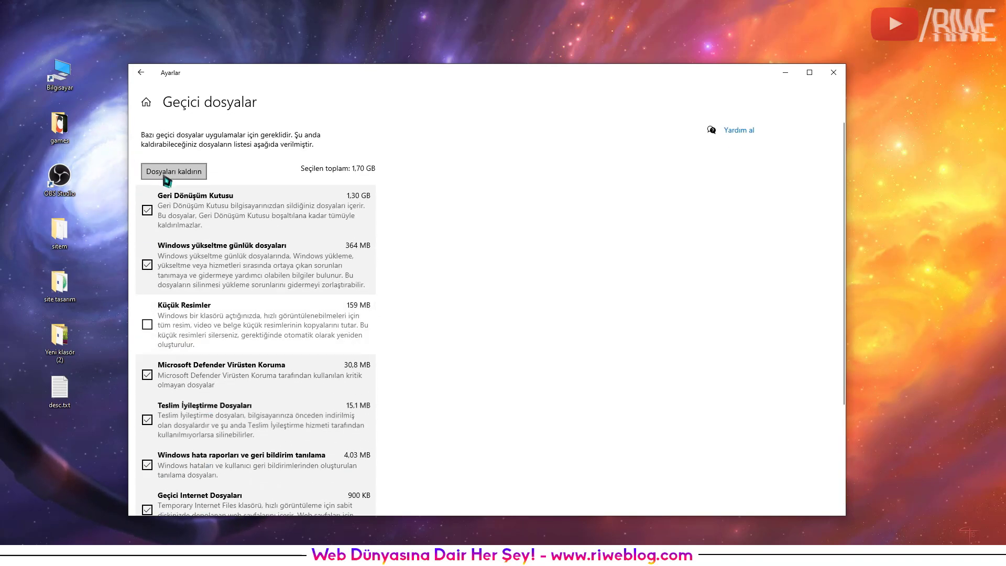
{"action": "left_click", "coordinate": [167, 173]}
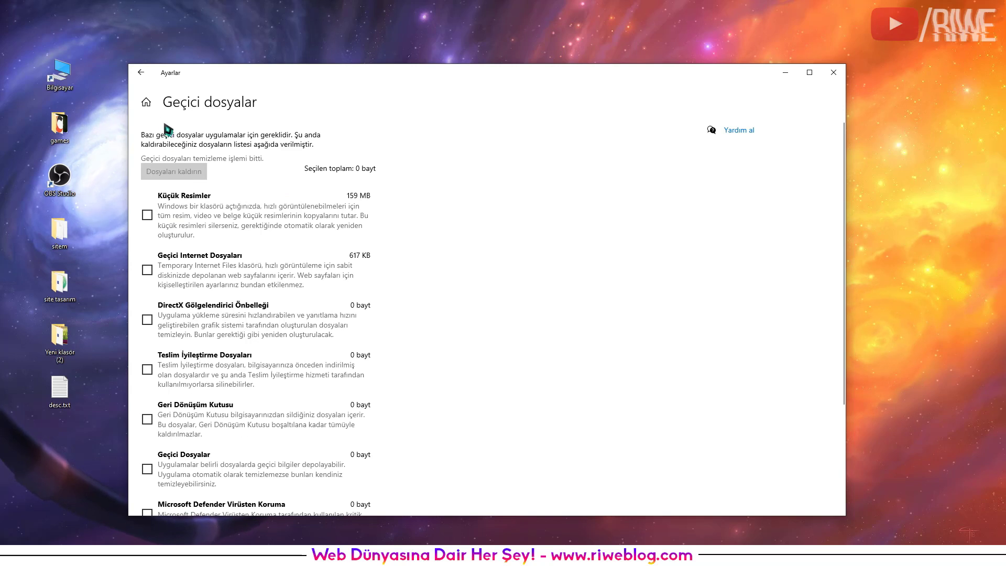
Examine the storage categories of Windows (C:), including the Masaüstü and Videolar pages.
{"action": "left_click", "coordinate": [141, 74]}
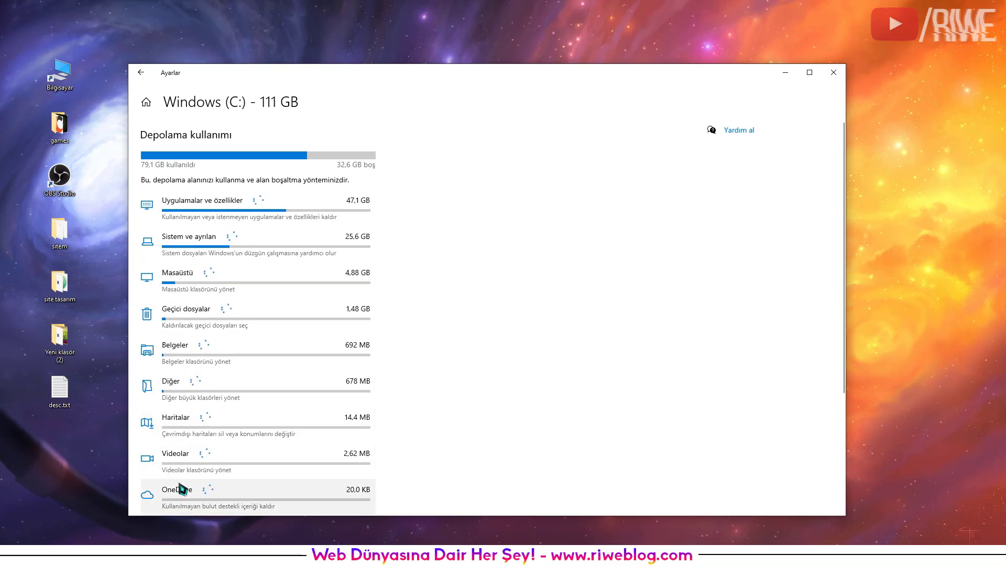
{"action": "scroll", "coordinate": [194, 485], "scroll_direction": "down", "scroll_amount": 5}
{"action": "scroll", "coordinate": [190, 490], "scroll_direction": "up", "scroll_amount": 5}
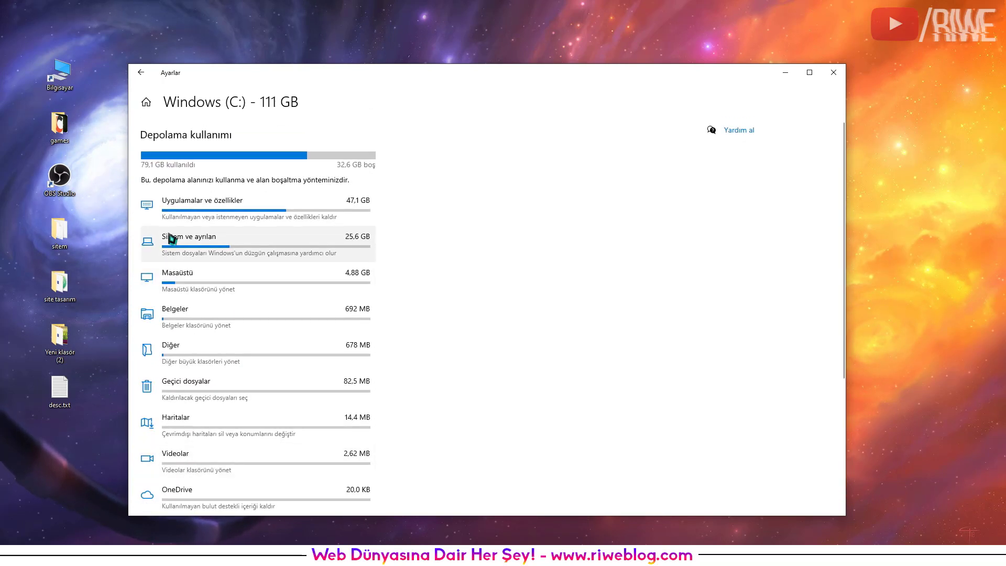
{"action": "left_click", "coordinate": [174, 287]}
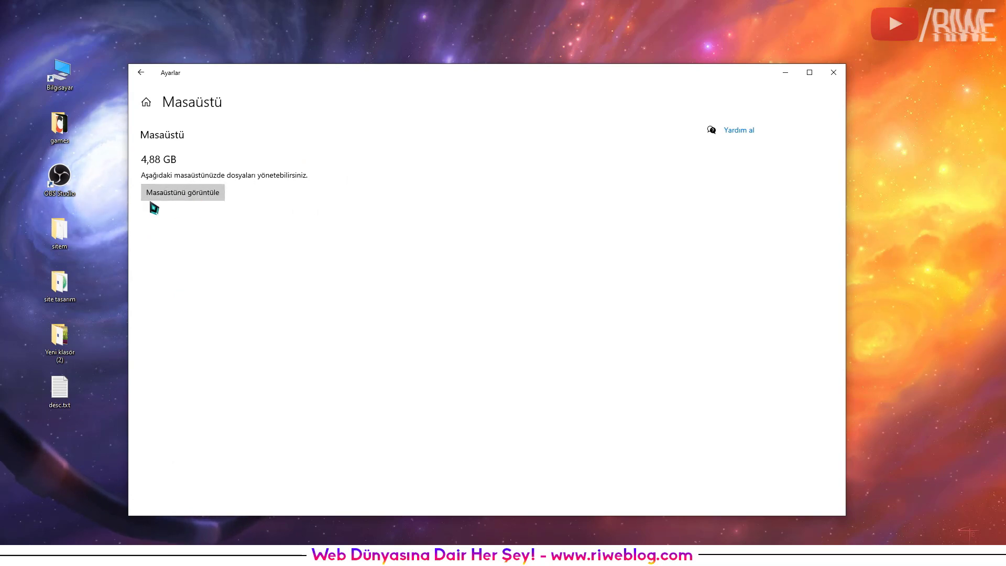
{"action": "left_click", "coordinate": [141, 73]}
{"action": "scroll", "coordinate": [195, 407], "scroll_direction": "down", "scroll_amount": 2}
{"action": "scroll", "coordinate": [195, 409], "scroll_direction": "down", "scroll_amount": 1}
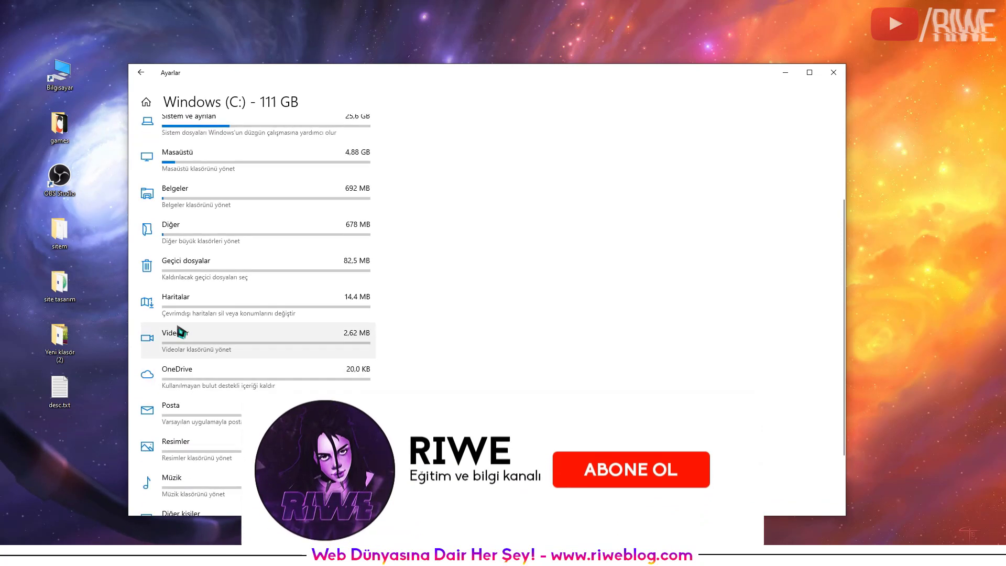
{"action": "left_click", "coordinate": [175, 335]}
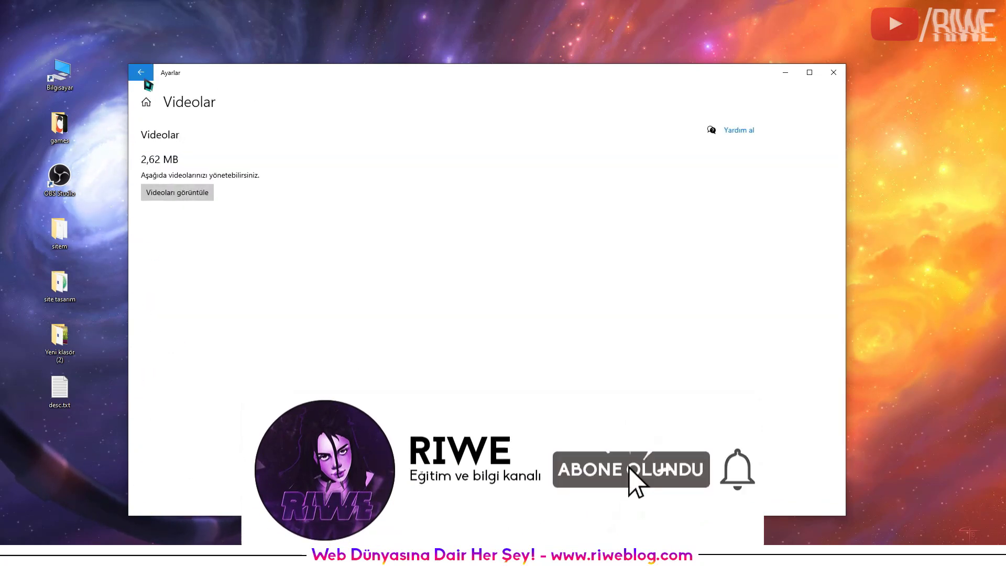
{"action": "left_click", "coordinate": [141, 73]}
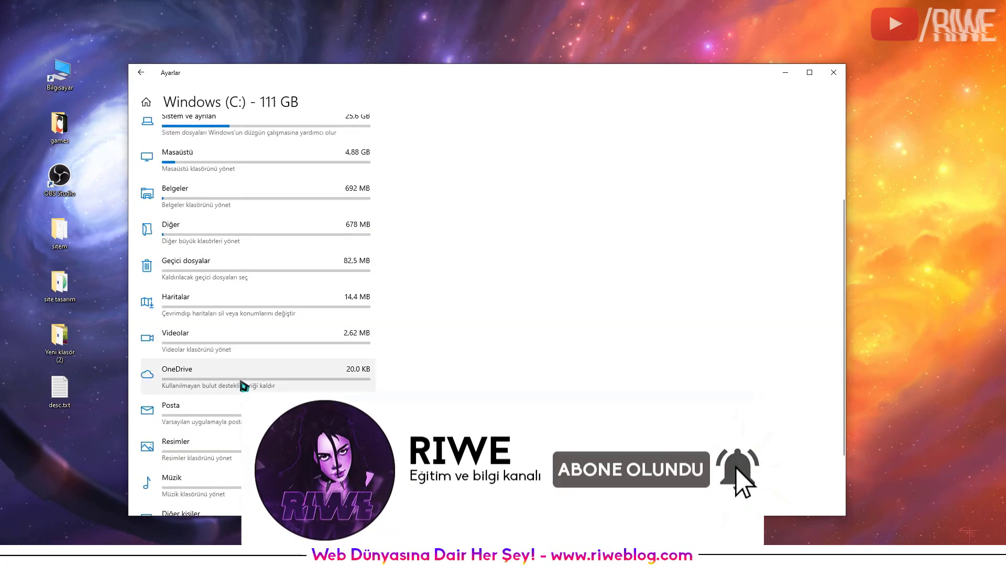
{"action": "scroll", "coordinate": [238, 390], "scroll_direction": "down", "scroll_amount": 3}
{"action": "scroll", "coordinate": [220, 419], "scroll_direction": "up", "scroll_amount": 3}
{"action": "scroll", "coordinate": [199, 457], "scroll_direction": "up", "scroll_amount": 2}
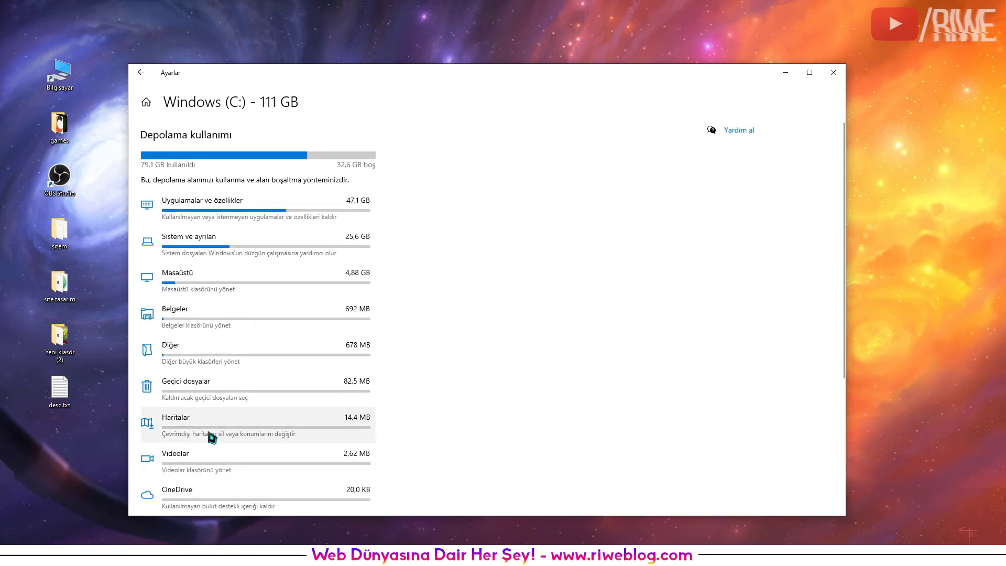
Examine the storage usage categories of Yeni Birim (D:), return to Depolama and close Settings.
{"action": "left_click", "coordinate": [141, 72]}
{"action": "left_click", "coordinate": [219, 216]}
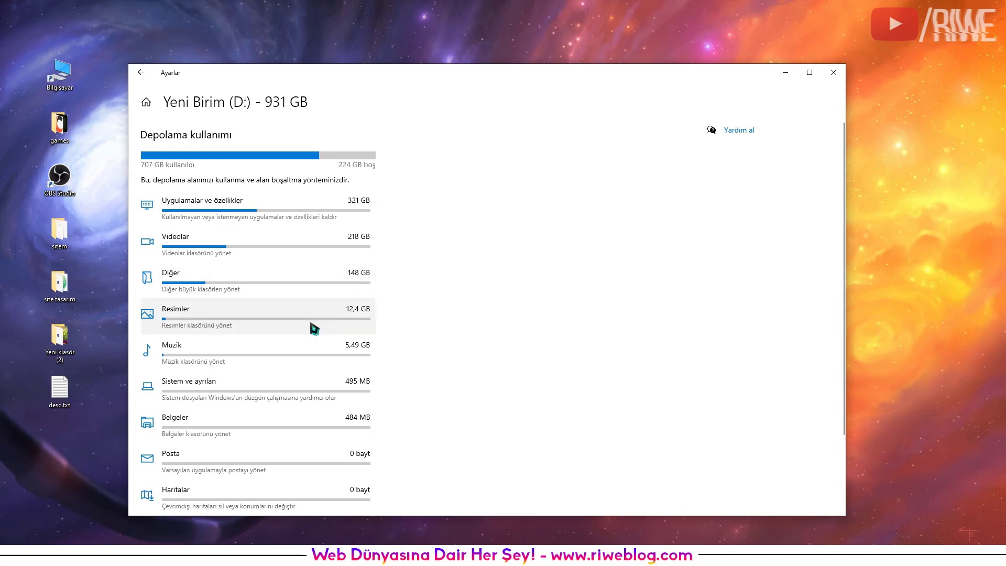
{"action": "scroll", "coordinate": [308, 330], "scroll_direction": "down", "scroll_amount": 3}
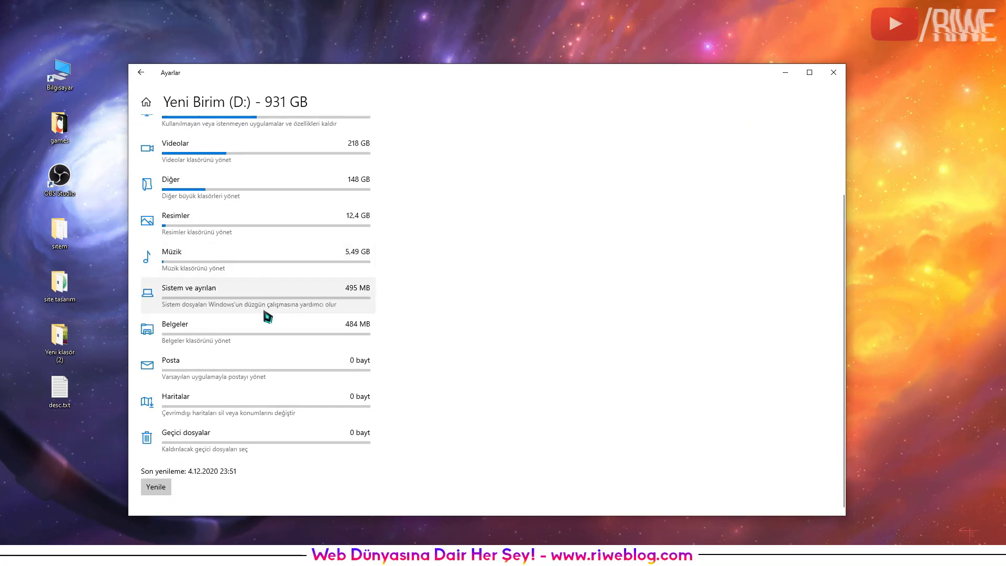
{"action": "scroll", "coordinate": [258, 348], "scroll_direction": "up", "scroll_amount": 3}
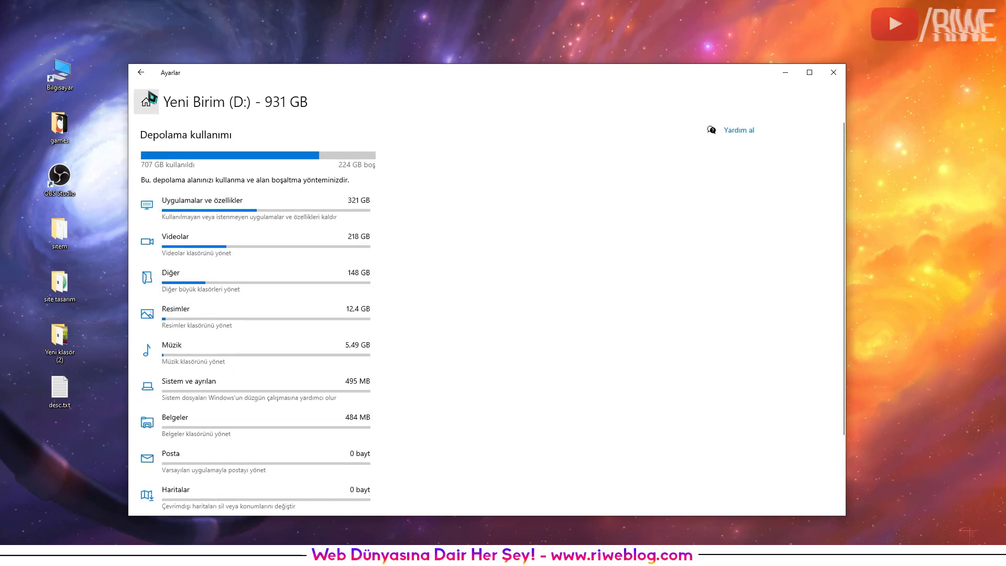
{"action": "left_click", "coordinate": [146, 79]}
{"action": "left_click", "coordinate": [142, 76]}
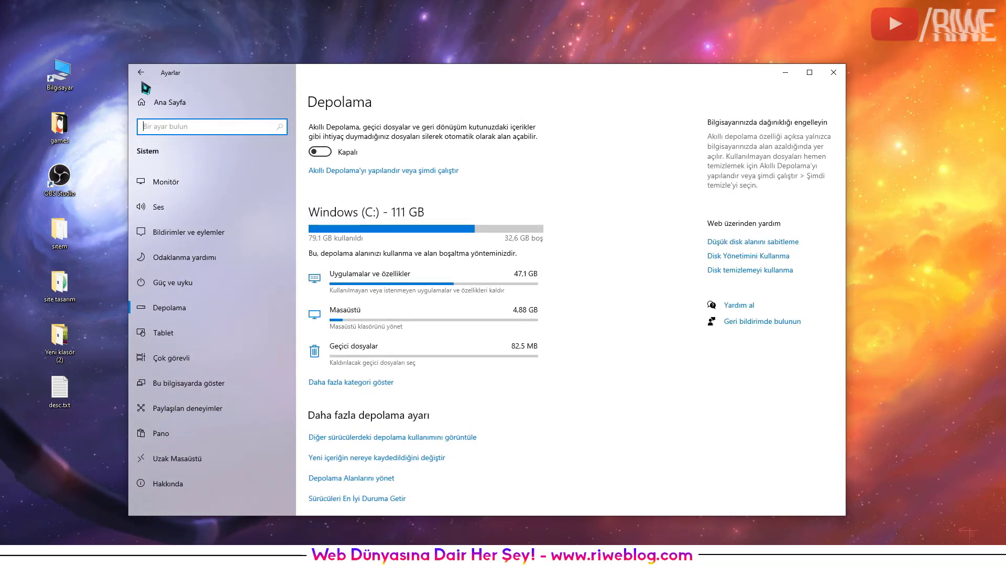
{"action": "key", "text": "alt+F4"}
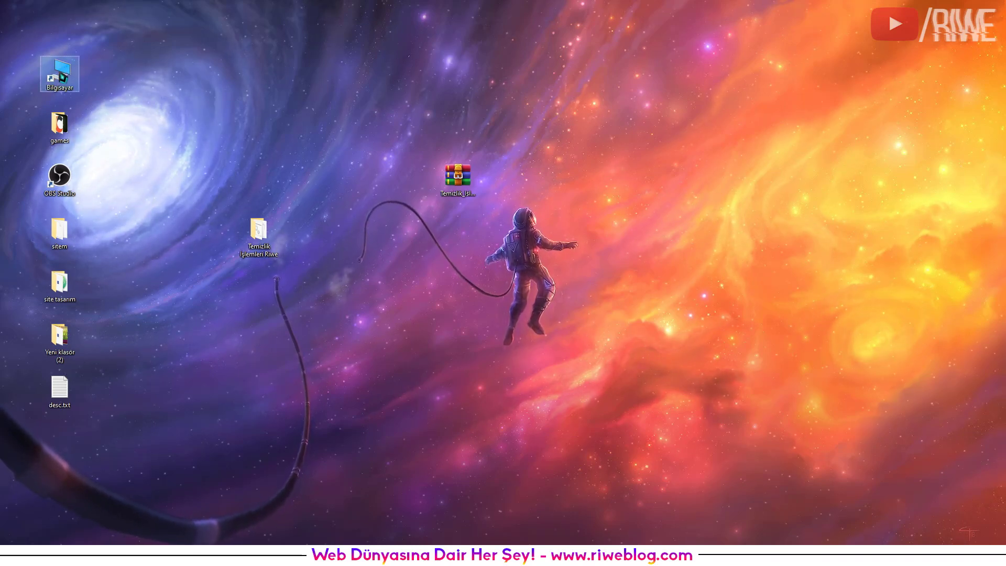
Open the properties of the Windows (C:) drive from Bilgisayar and start Disk Cleanup for it.
{"action": "double_click", "coordinate": [59, 72]}
{"action": "left_click_drag", "start_coordinate": [433, 43], "coordinate": [340, 103]}
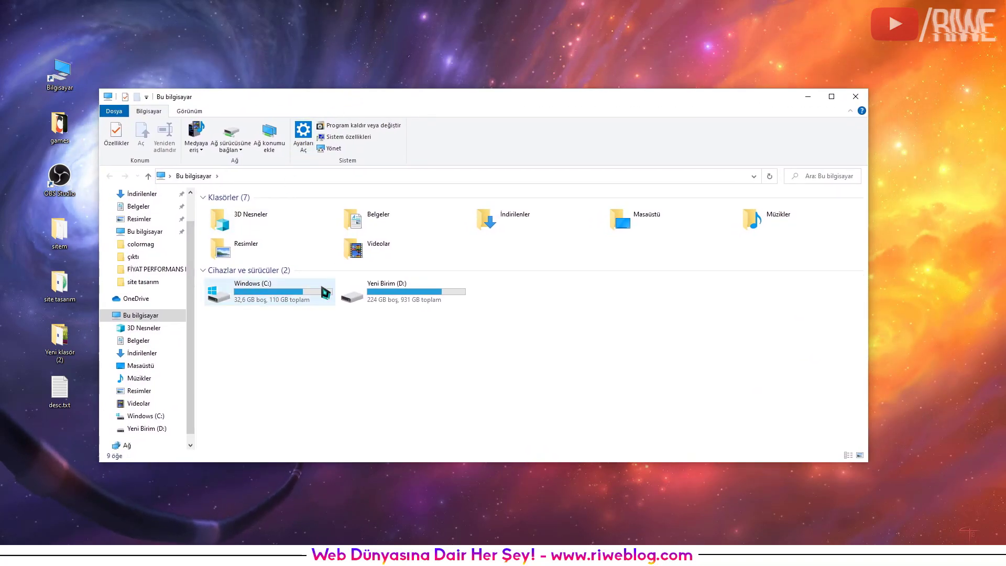
{"action": "right_click", "coordinate": [259, 293]}
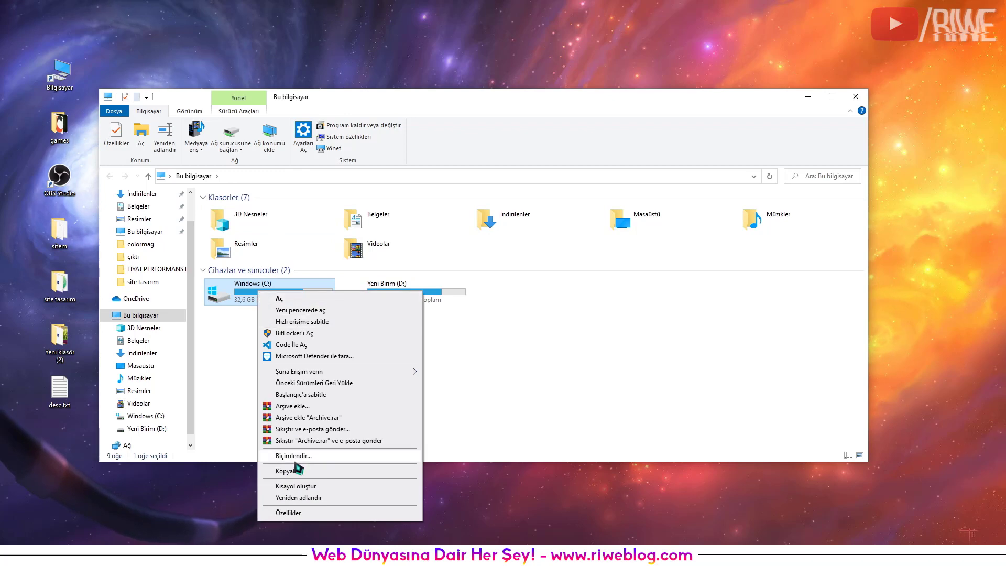
{"action": "left_click", "coordinate": [282, 513]}
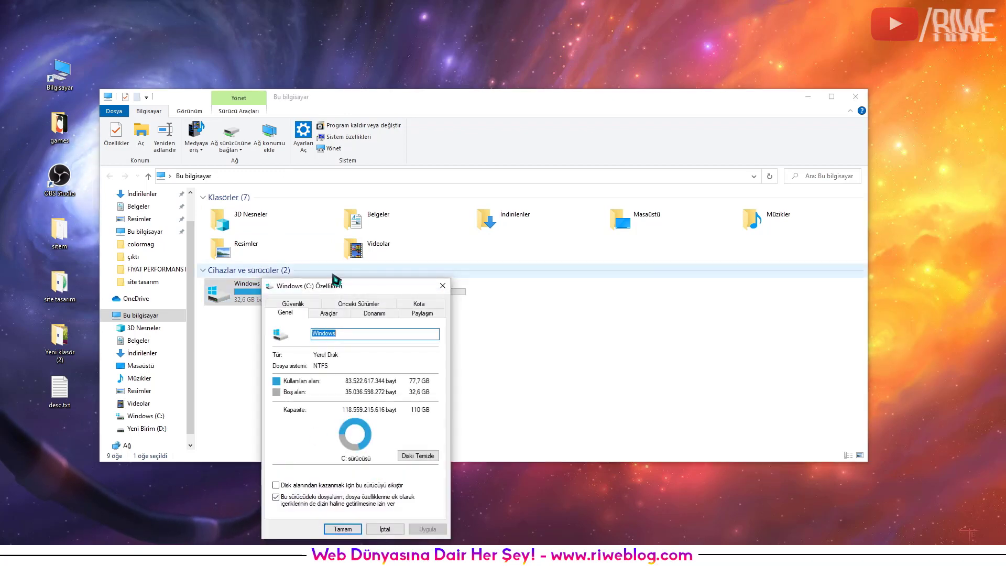
{"action": "left_click_drag", "start_coordinate": [345, 287], "coordinate": [398, 164]}
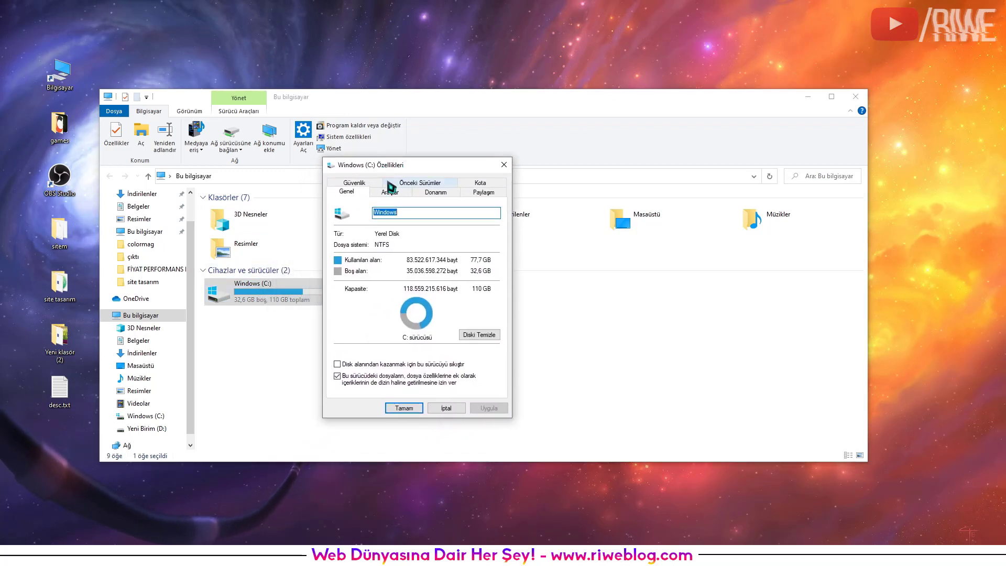
{"action": "left_click", "coordinate": [475, 335]}
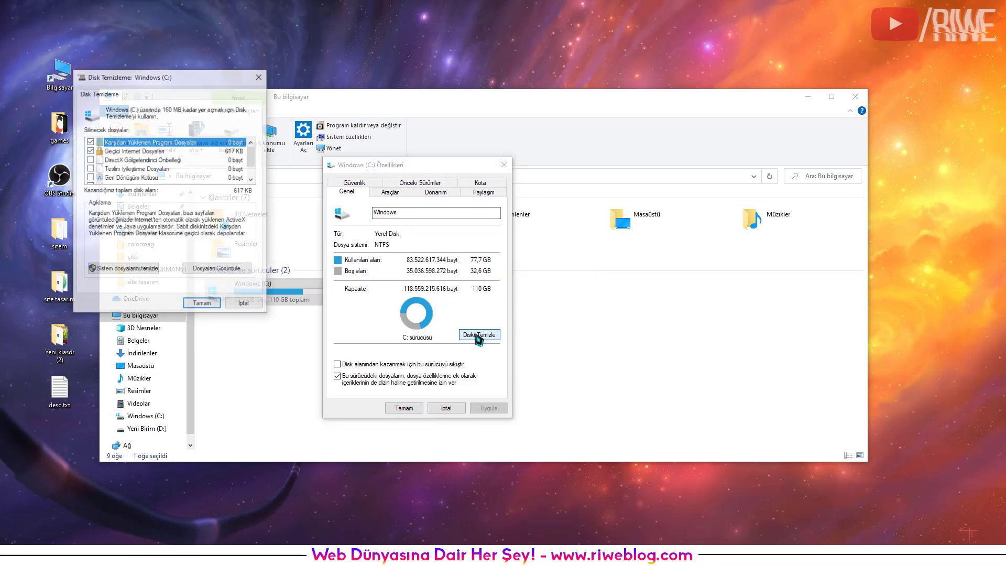
Examine the file categories that Disk Cleanup offers for deletion on Windows (C:).
{"action": "left_click_drag", "start_coordinate": [186, 78], "coordinate": [444, 189]}
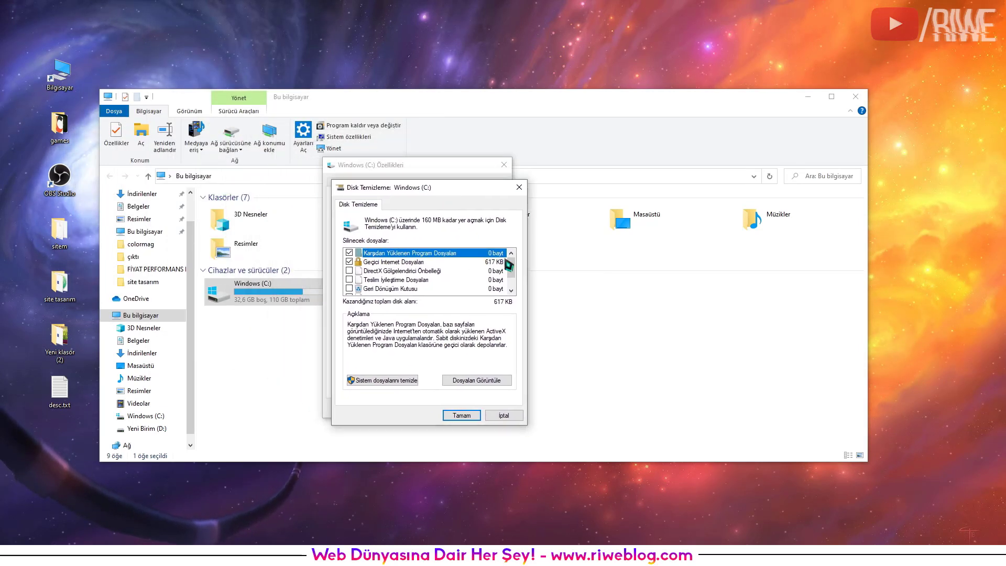
{"action": "left_click_drag", "start_coordinate": [509, 264], "coordinate": [474, 281]}
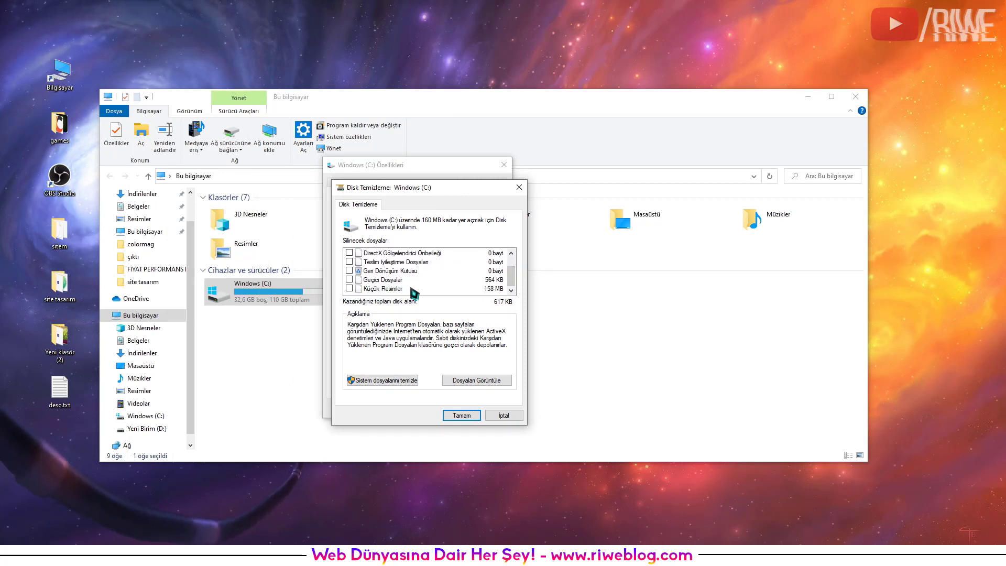
{"action": "scroll", "coordinate": [412, 289], "scroll_direction": "up", "scroll_amount": 2}
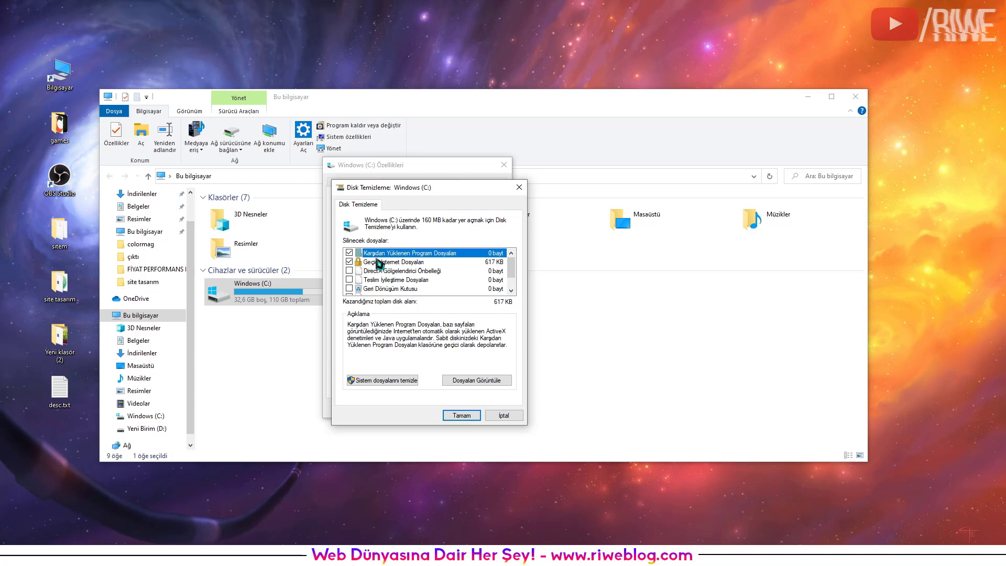
{"action": "scroll", "coordinate": [377, 266], "scroll_direction": "down", "scroll_amount": 1}
{"action": "scroll", "coordinate": [378, 270], "scroll_direction": "up", "scroll_amount": 1}
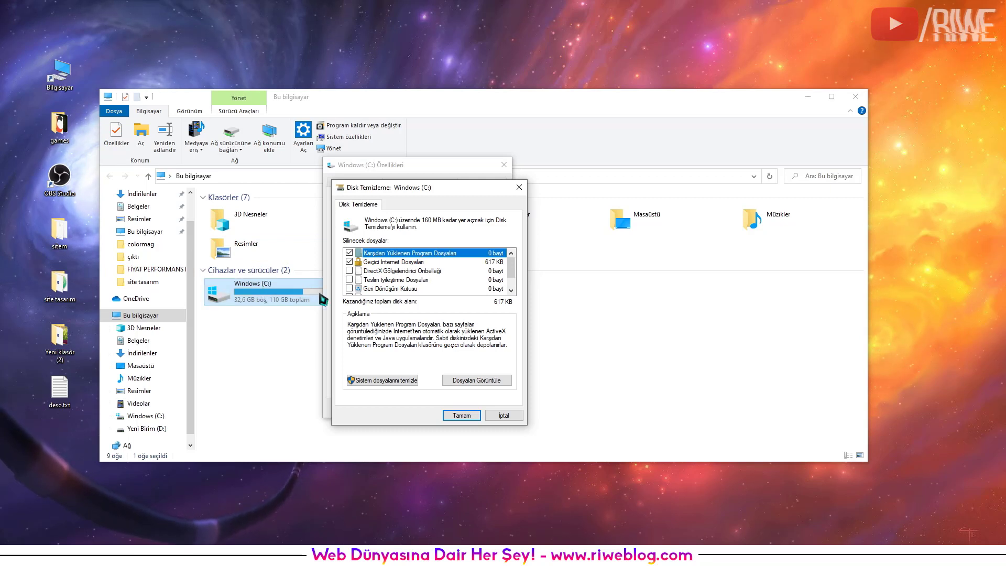
{"action": "scroll", "coordinate": [450, 277], "scroll_direction": "down", "scroll_amount": 1}
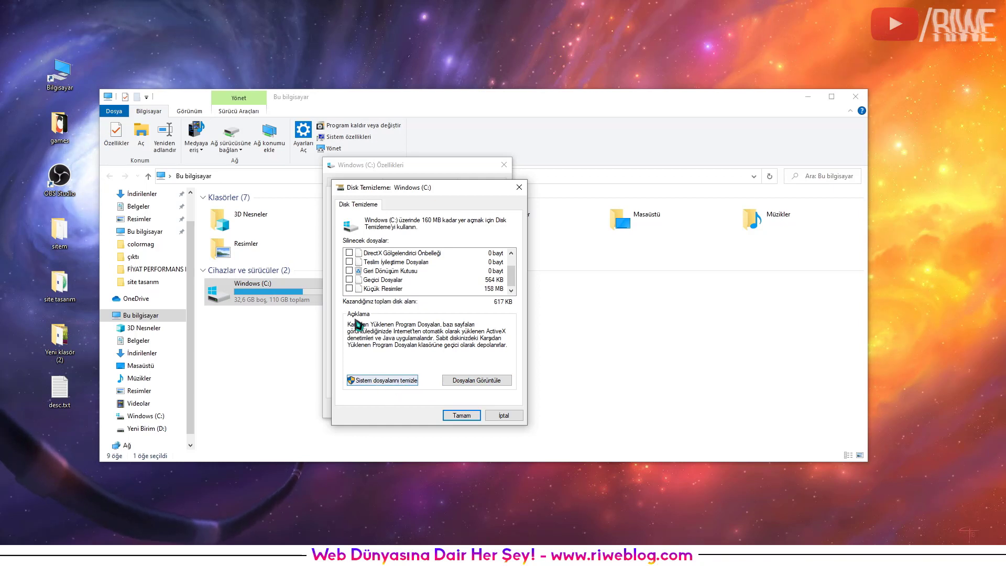
{"action": "scroll", "coordinate": [355, 270], "scroll_direction": "up", "scroll_amount": 1}
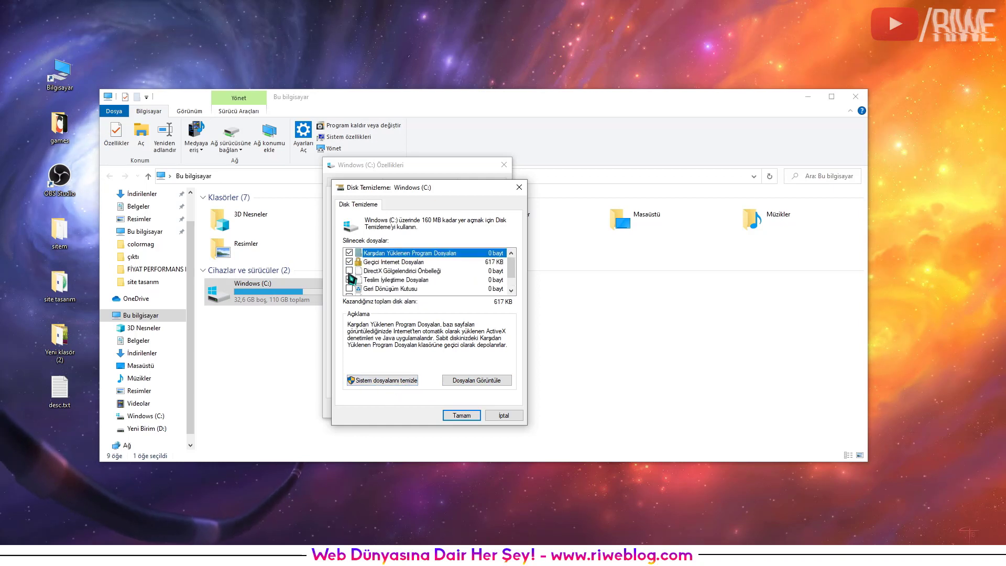
{"action": "scroll", "coordinate": [352, 273], "scroll_direction": "down", "scroll_amount": 1}
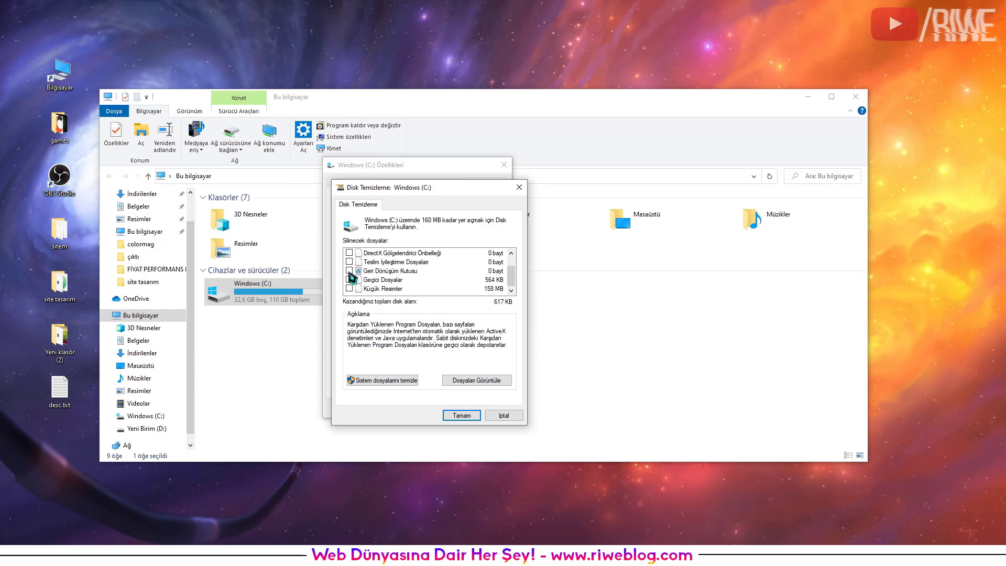
Mark Geri Dönüşüm Kutusu and Geçici Dosyalar for deletion and rescan drive C with system files included.
{"action": "left_click", "coordinate": [349, 280]}
{"action": "scroll", "coordinate": [351, 278], "scroll_direction": "up", "scroll_amount": 1}
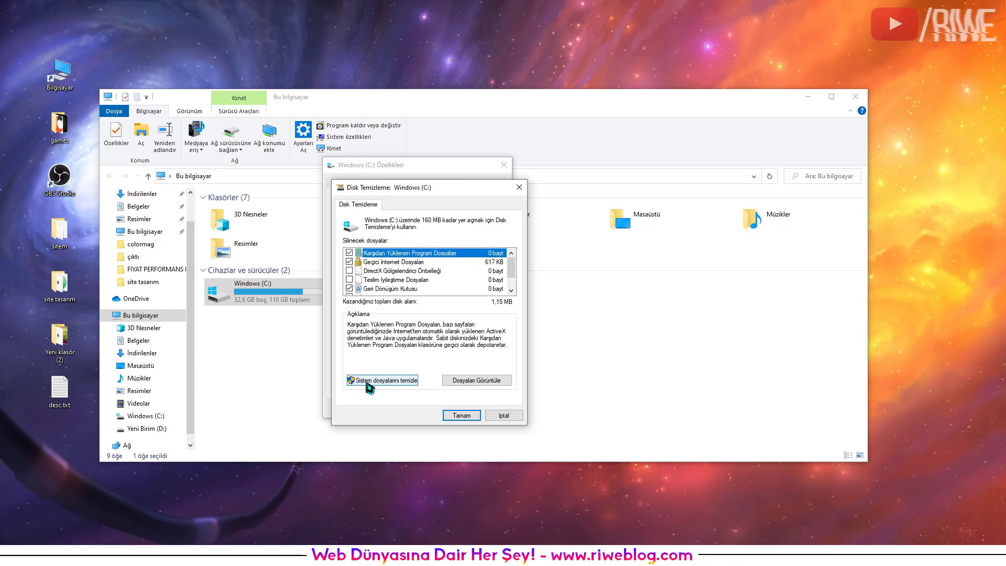
{"action": "left_click", "coordinate": [386, 380]}
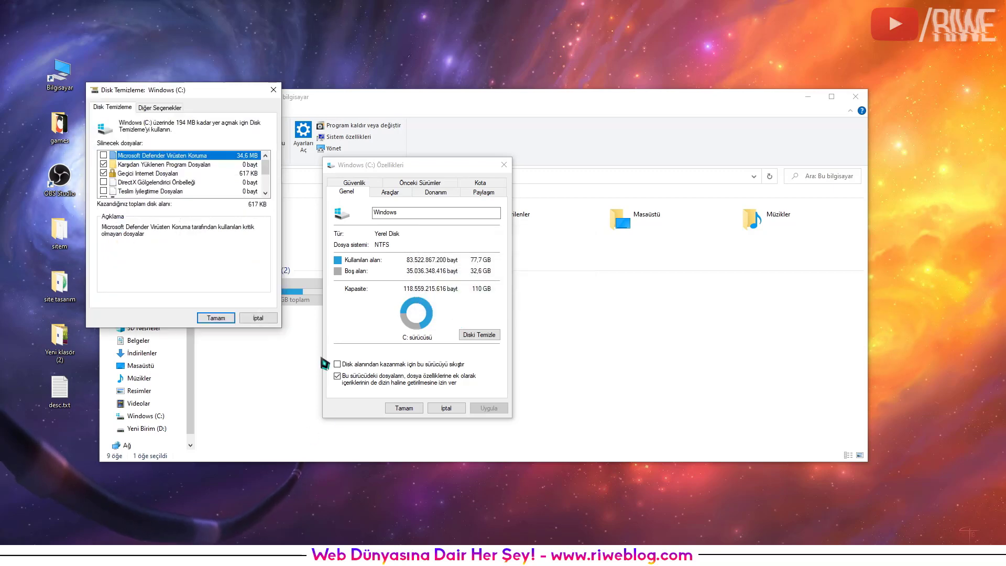
Add Microsoft Defender Virüsten Koruma and Geçici Dosyalar to the cleanup selection and permanently delete the selected files.
{"action": "left_click_drag", "start_coordinate": [188, 93], "coordinate": [423, 176]}
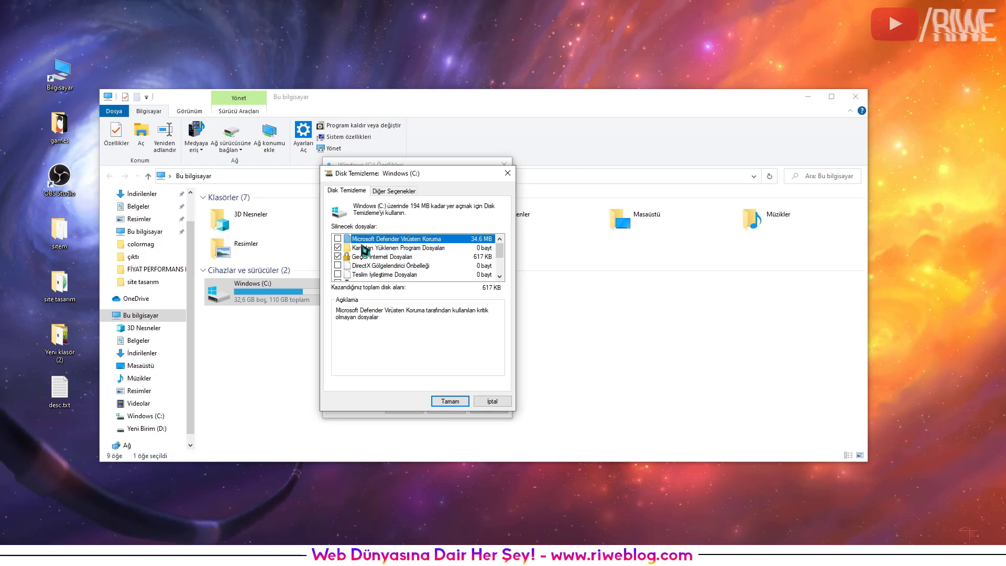
{"action": "scroll", "coordinate": [500, 251], "scroll_direction": "down", "scroll_amount": 3}
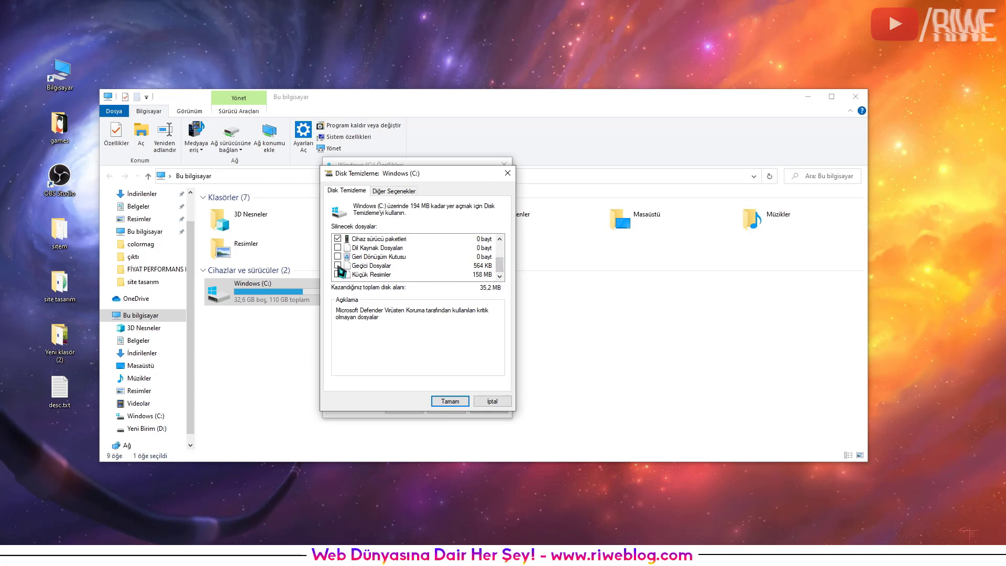
{"action": "scroll", "coordinate": [341, 271], "scroll_direction": "up", "scroll_amount": 3}
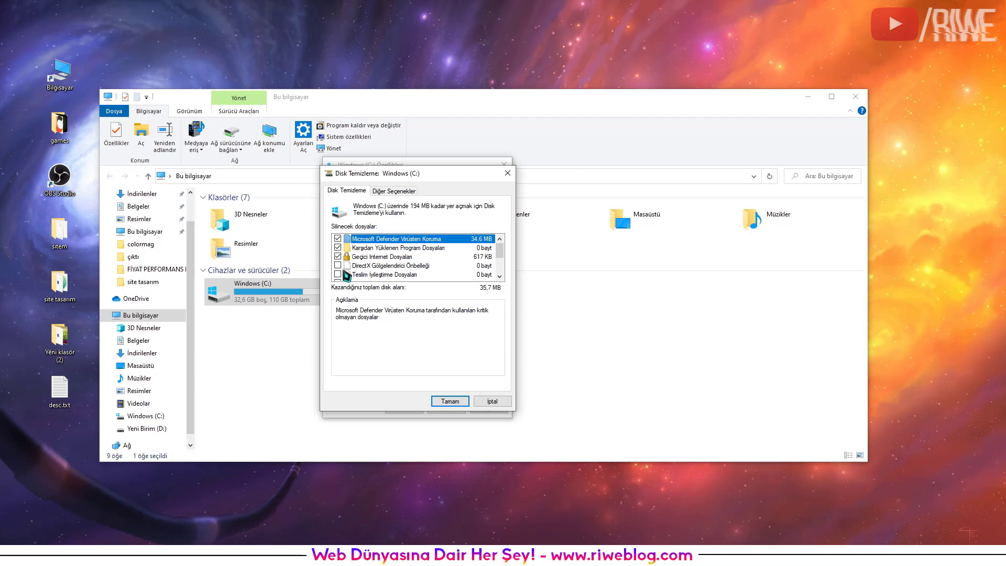
{"action": "scroll", "coordinate": [404, 271], "scroll_direction": "down", "scroll_amount": 3}
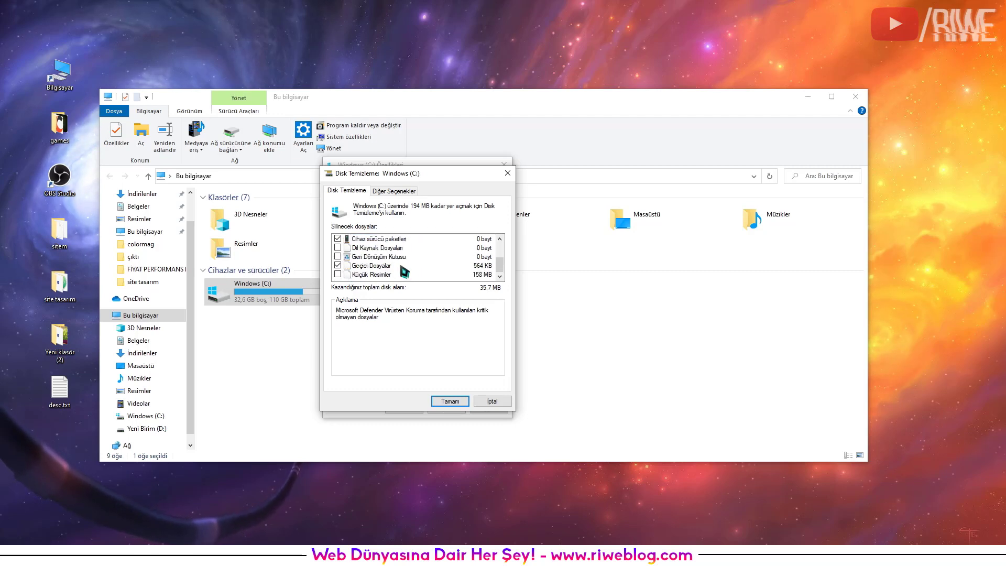
{"action": "left_click", "coordinate": [450, 401]}
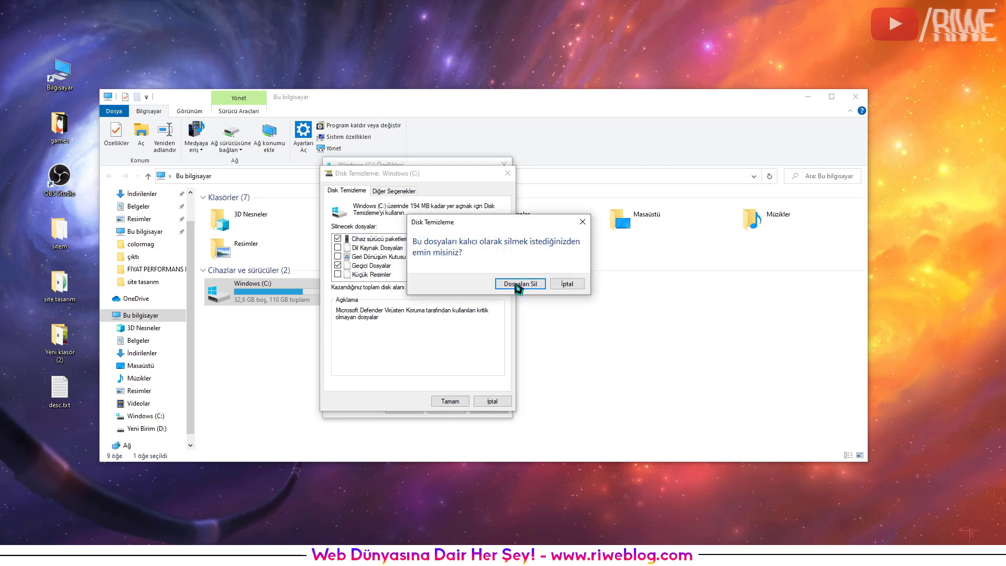
{"action": "left_click", "coordinate": [516, 284]}
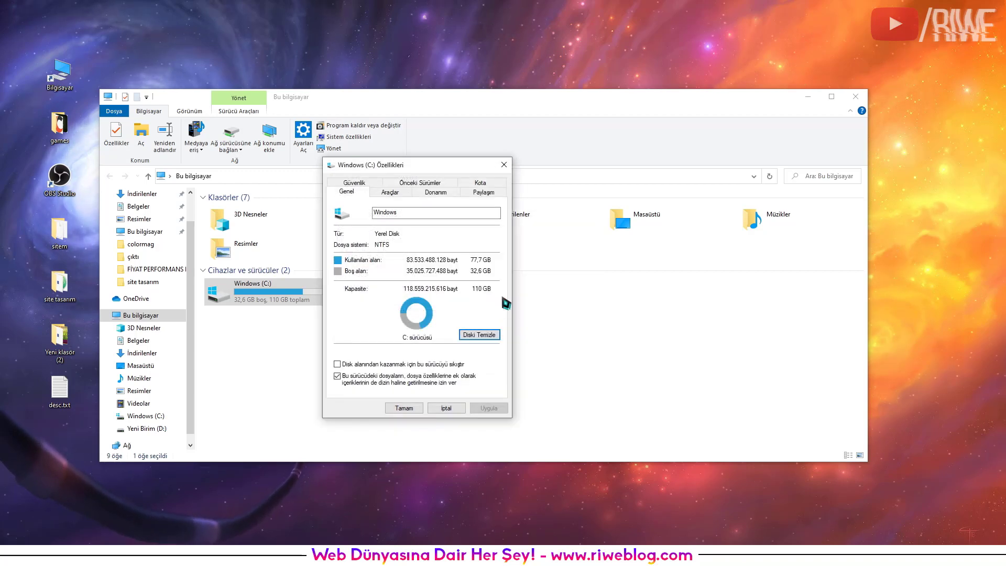
Look through the Güvenlik and Önceki Sürümler properties of Windows (C:) and open its drive optimization tool.
{"action": "left_click", "coordinate": [361, 183]}
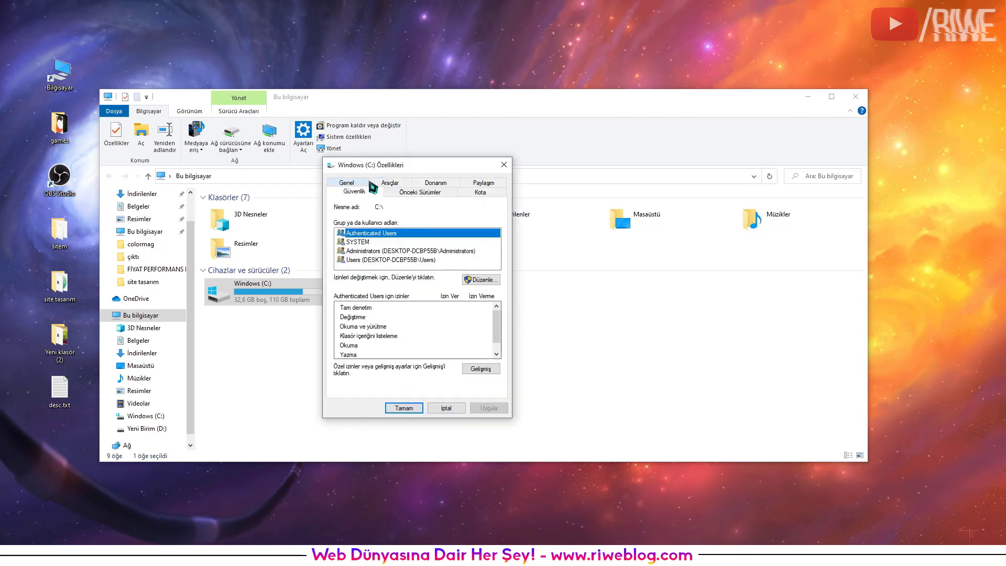
{"action": "left_click", "coordinate": [426, 184]}
{"action": "left_click", "coordinate": [409, 184]}
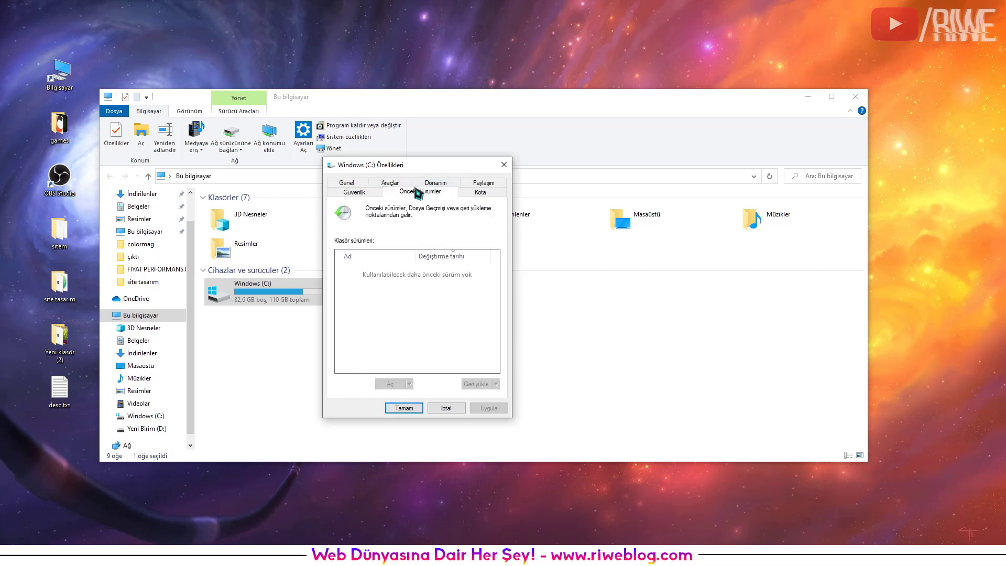
{"action": "left_click", "coordinate": [390, 185]}
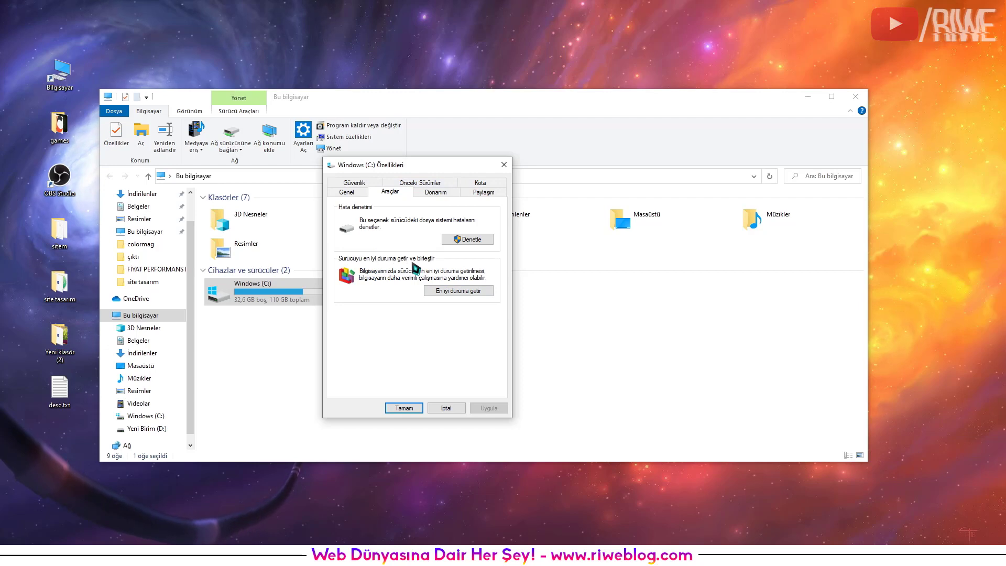
{"action": "left_click", "coordinate": [453, 292]}
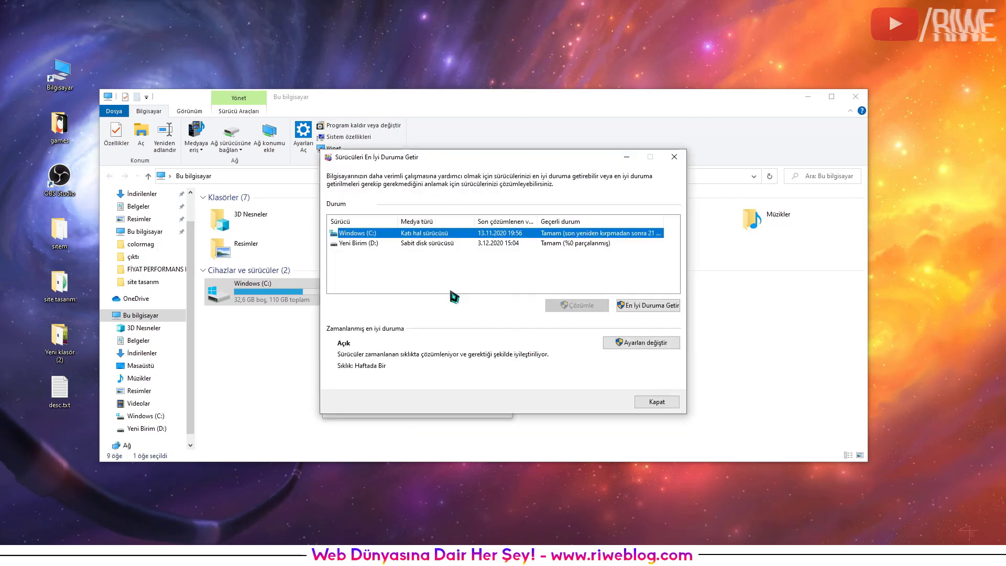
Optimize the Windows (C:) solid-state drive.
{"action": "left_click", "coordinate": [329, 255]}
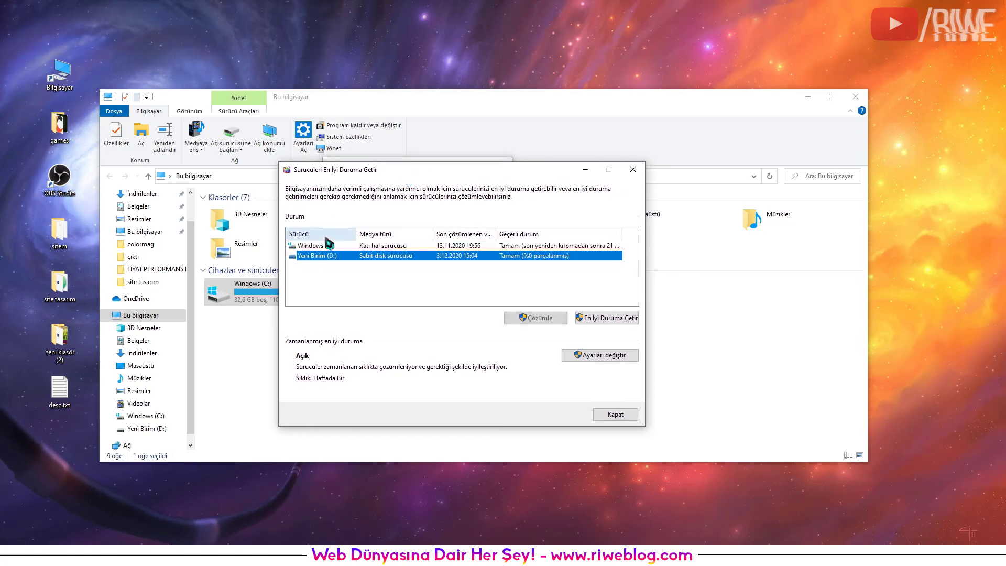
{"action": "left_click", "coordinate": [330, 246]}
{"action": "left_click", "coordinate": [330, 256]}
{"action": "left_click", "coordinate": [334, 247]}
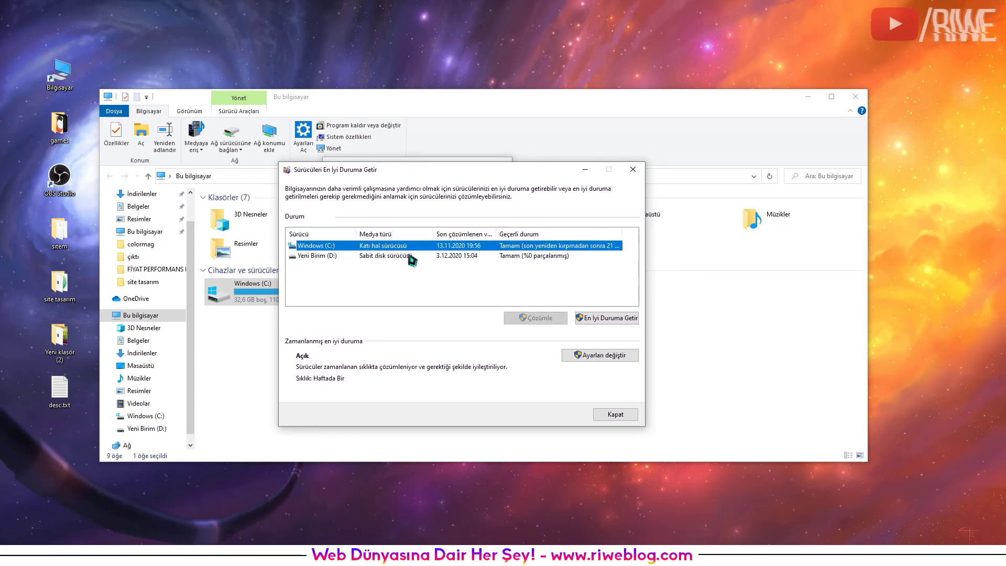
{"action": "left_click", "coordinate": [600, 318]}
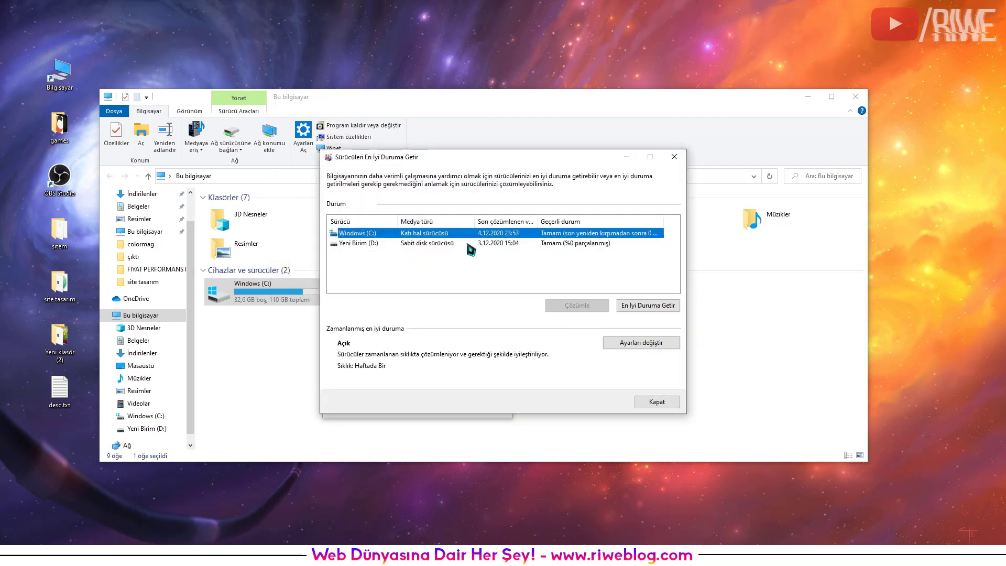
Optimize the Yeni Birim (D:) hard disk and close the drive optimization window.
{"action": "left_click", "coordinate": [365, 246]}
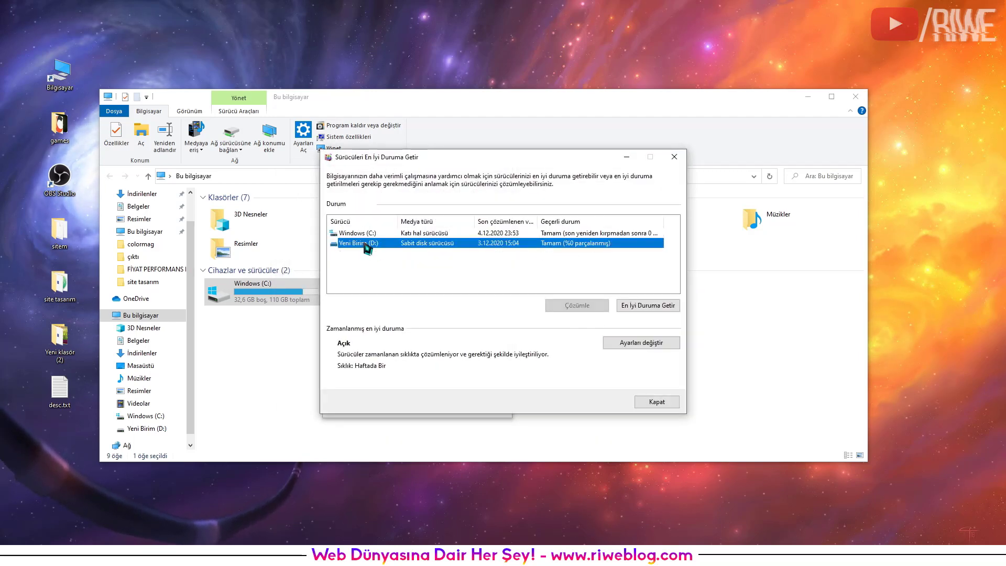
{"action": "left_click", "coordinate": [629, 304]}
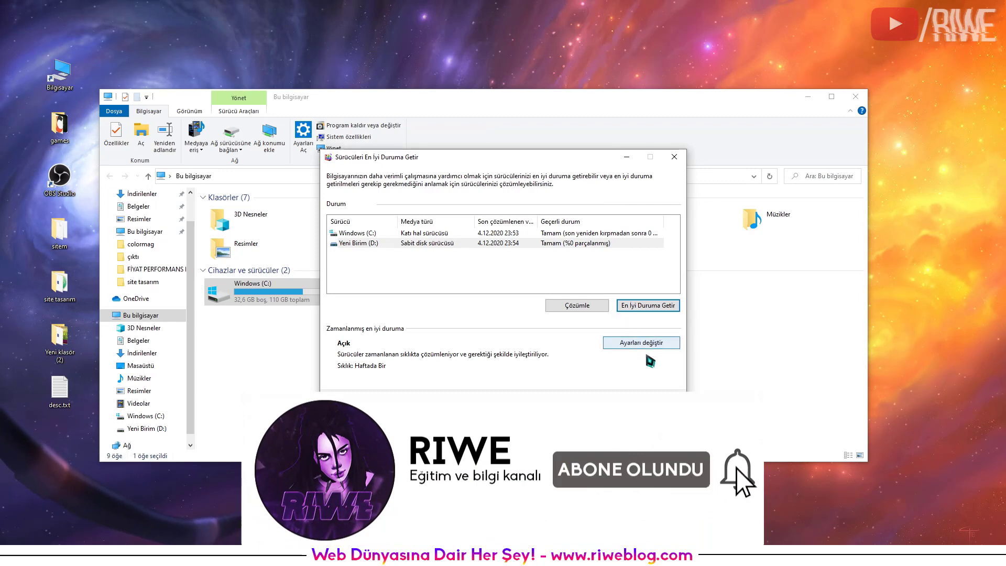
{"action": "left_click", "coordinate": [652, 408]}
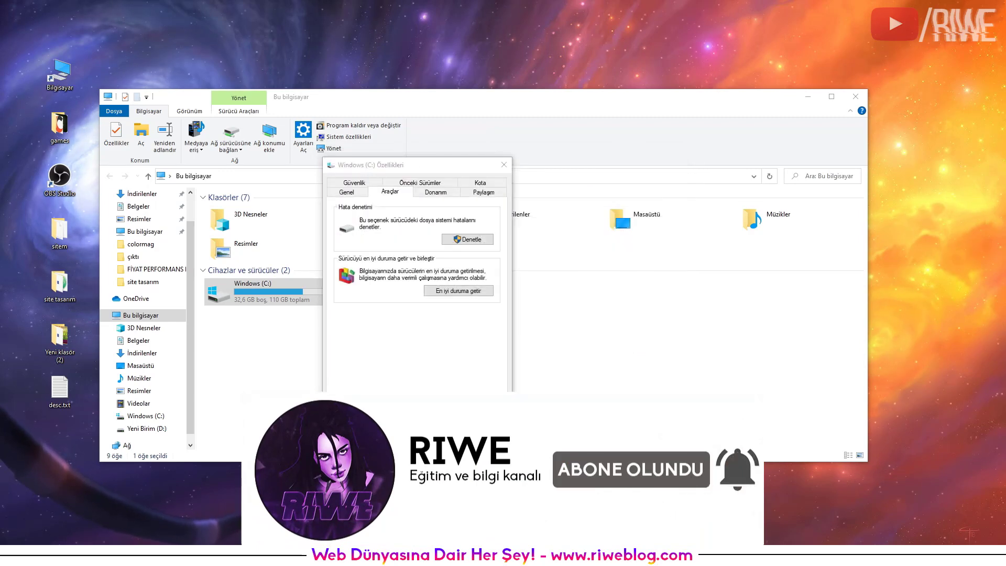
Look through the Donanım, Paylaşım and Güvenlik properties of Windows (C:) and dismiss the properties without changes.
{"action": "left_click", "coordinate": [436, 191]}
{"action": "left_click", "coordinate": [483, 192]}
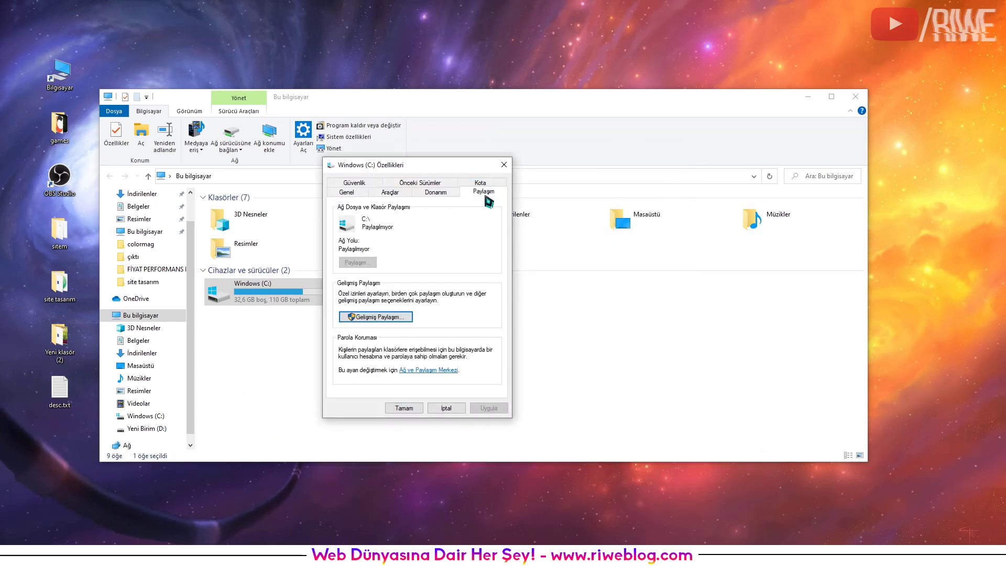
{"action": "left_click", "coordinate": [414, 182]}
{"action": "left_click", "coordinate": [388, 182]}
{"action": "left_click", "coordinate": [349, 183]}
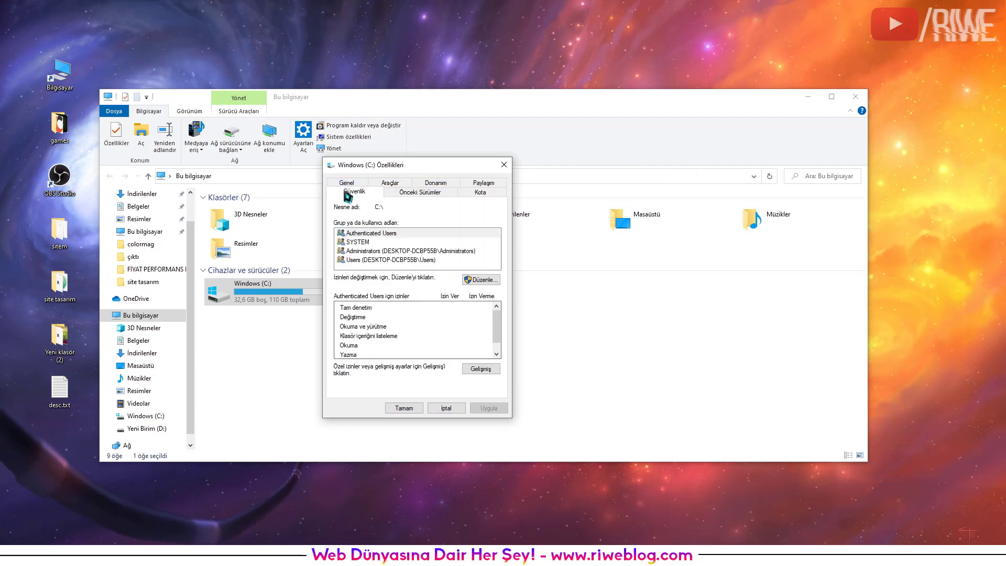
{"action": "left_click", "coordinate": [447, 409]}
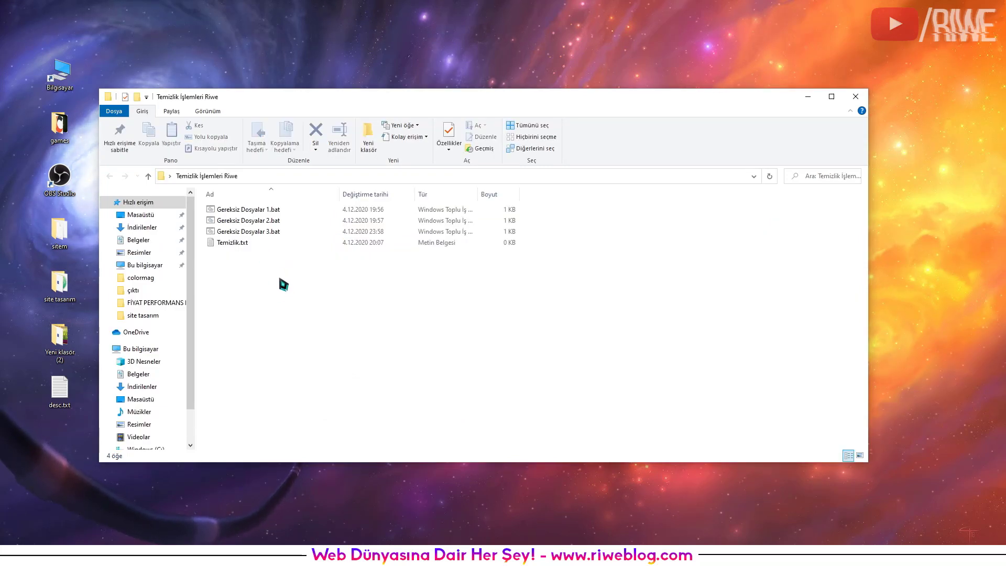
Run Gereksiz Dosyalar 3.bat from the Temizlik İşlemleri Riwe folder to open the Prefetch folder.
{"action": "left_click", "coordinate": [232, 233]}
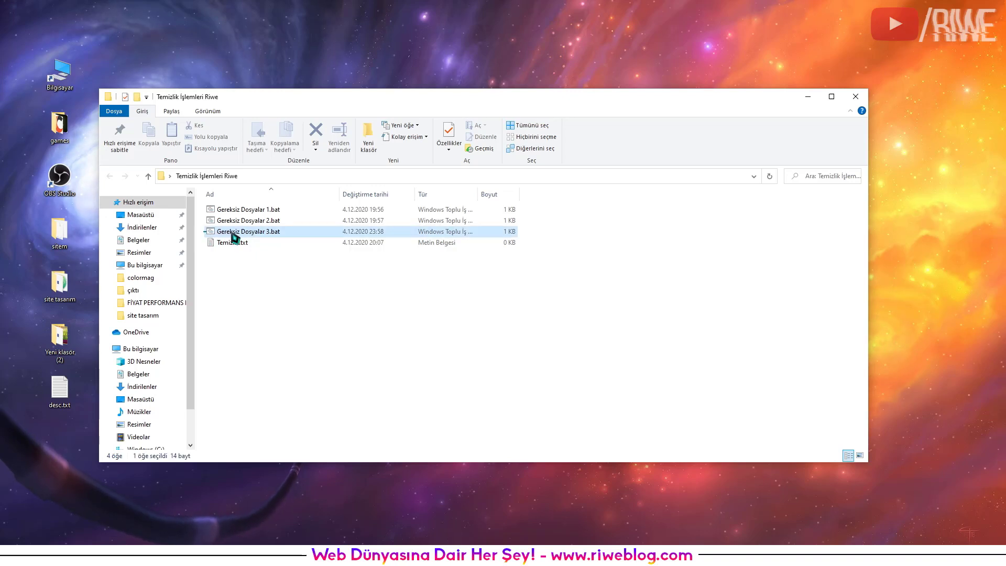
{"action": "left_click_drag", "start_coordinate": [548, 227], "coordinate": [202, 246]}
{"action": "left_click", "coordinate": [505, 234]}
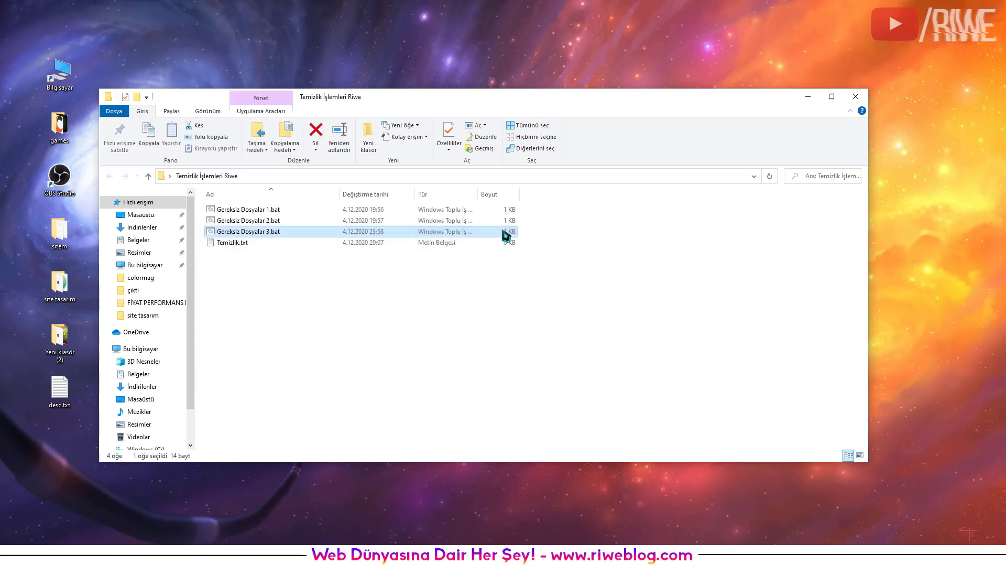
{"action": "double_click", "coordinate": [228, 233]}
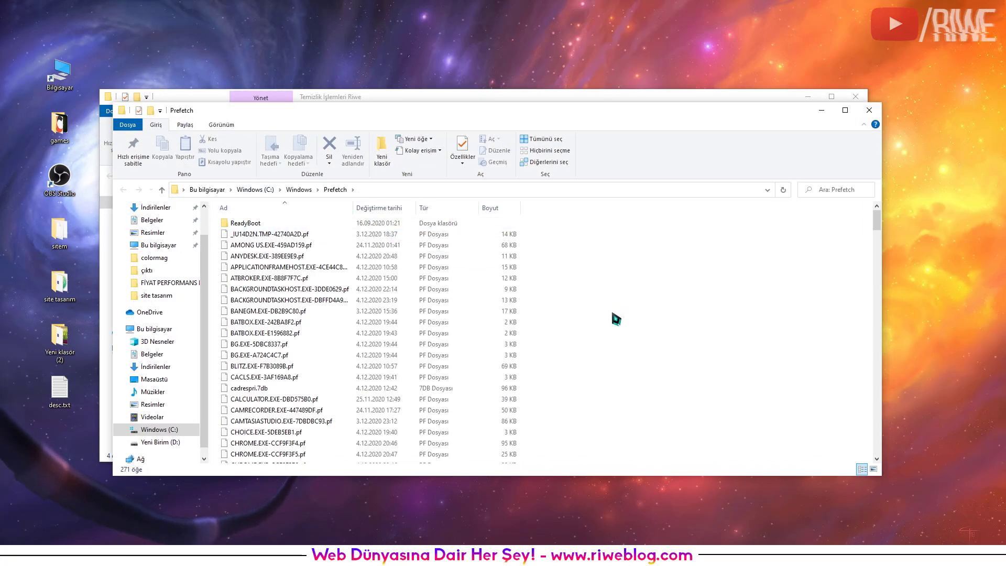
Delete all items in the Prefetch folder, skipping the PfPre_6abae072.mkd file that is in use.
{"action": "key", "text": "ctrl+a"}
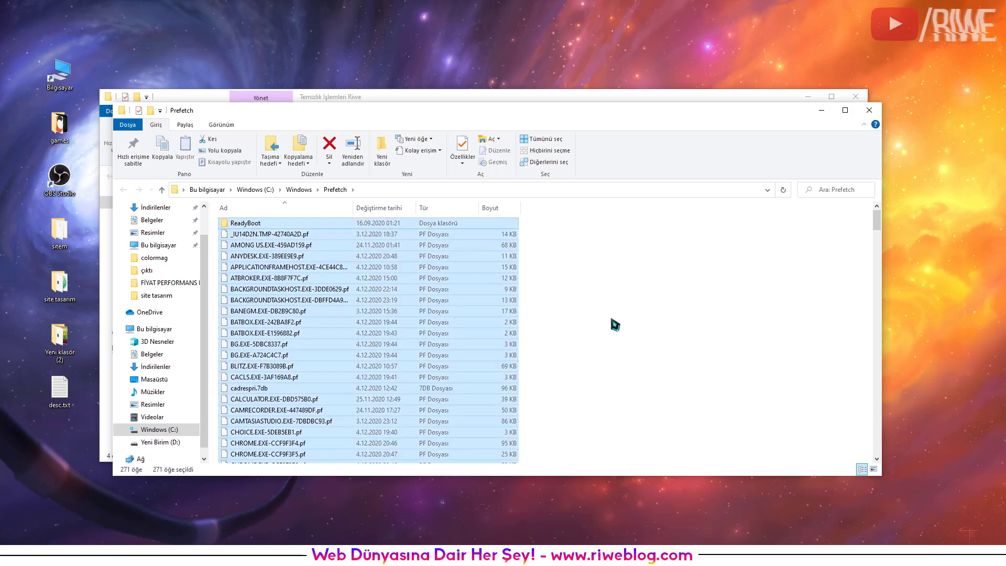
{"action": "right_click", "coordinate": [319, 234]}
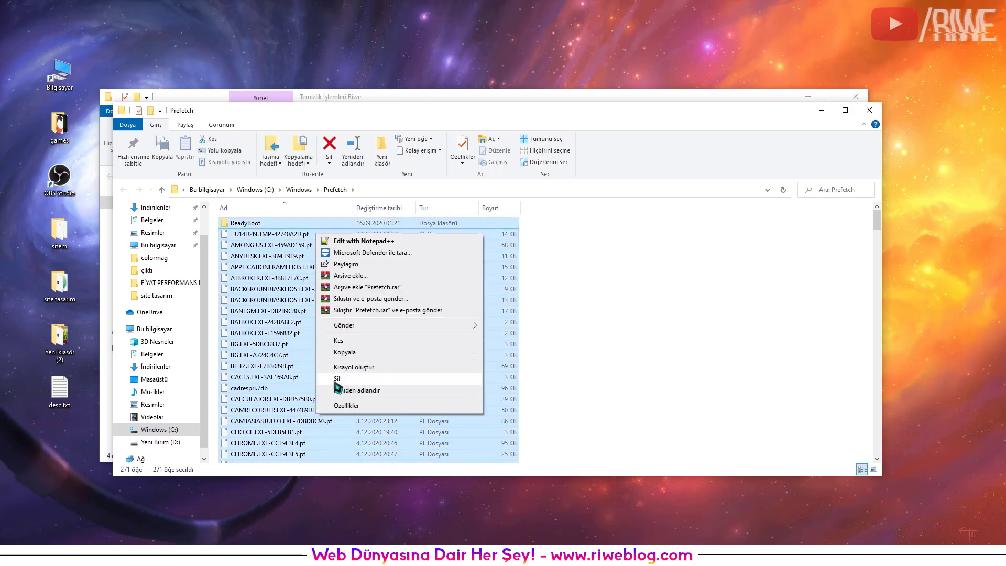
{"action": "left_click", "coordinate": [338, 386]}
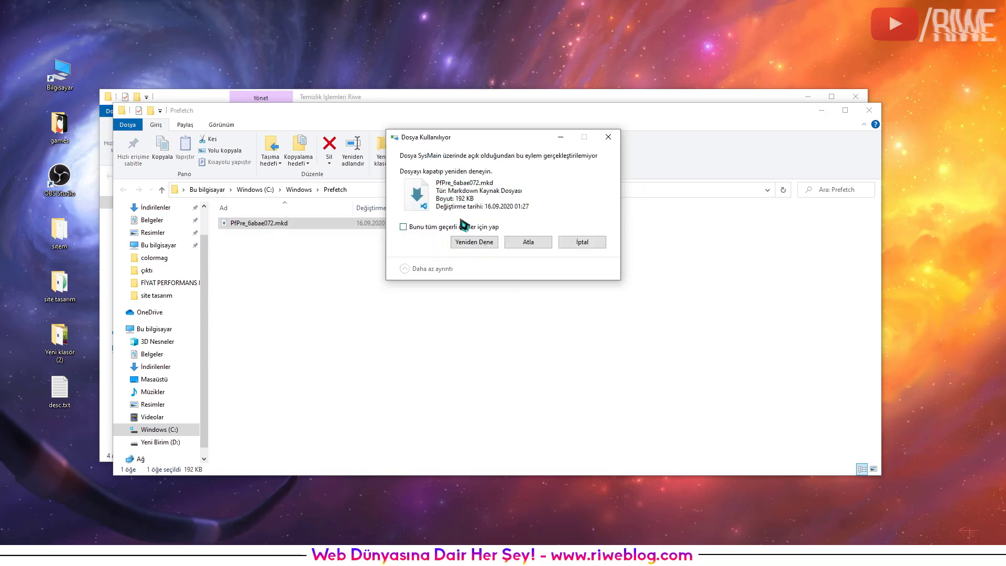
{"action": "left_click", "coordinate": [541, 243]}
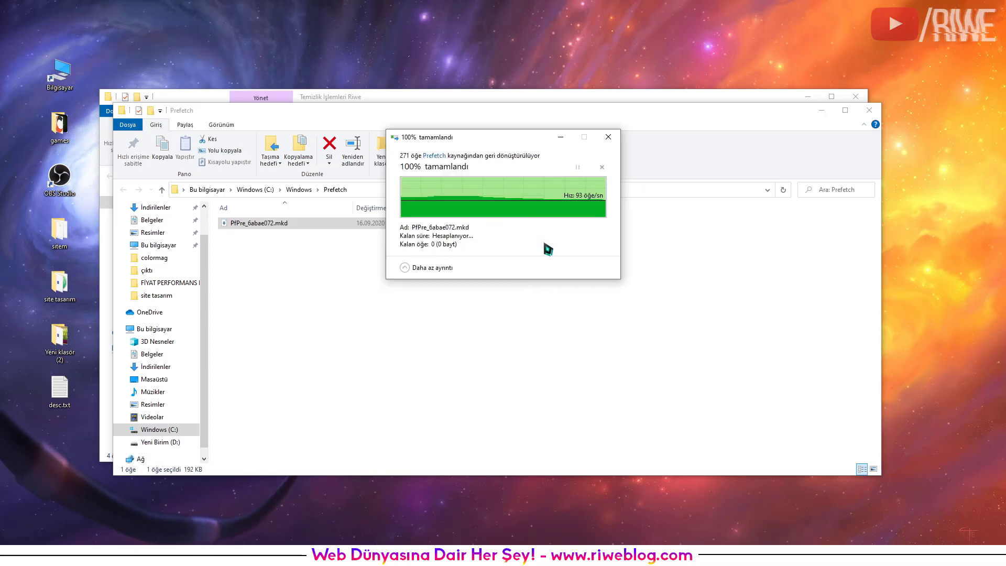
Close the Prefetch and Temizlik İşlemleri Riwe folder windows and reposition the Temizlik İşlemleri Riwe archive on the desktop.
{"action": "left_click", "coordinate": [869, 110]}
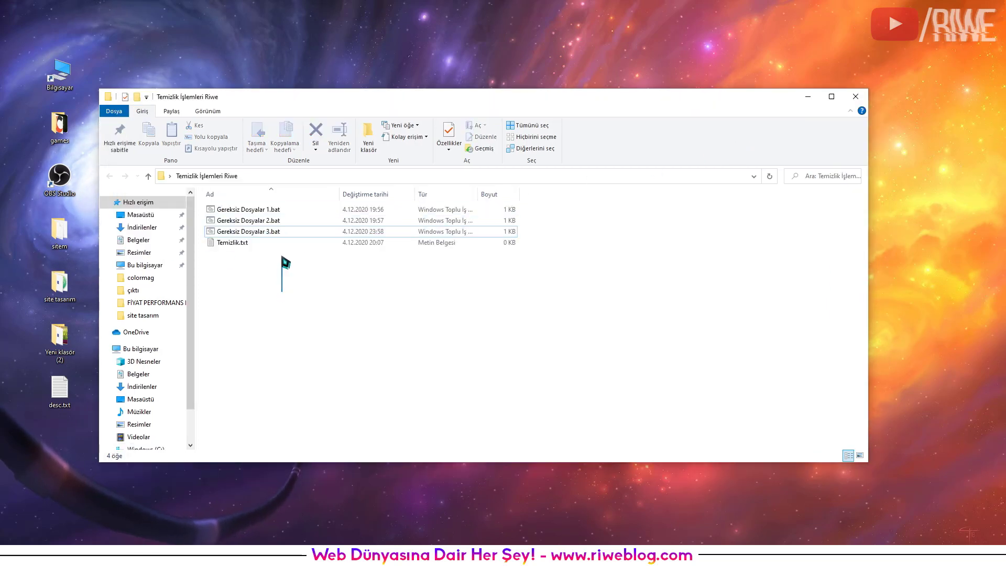
{"action": "key", "text": "ctrl+a"}
{"action": "mouse_move", "coordinate": [546, 236]}
{"action": "left_mouse_down"}
{"action": "mouse_move", "coordinate": [172, 209]}
{"action": "mouse_move", "coordinate": [535, 240]}
{"action": "left_mouse_up"}
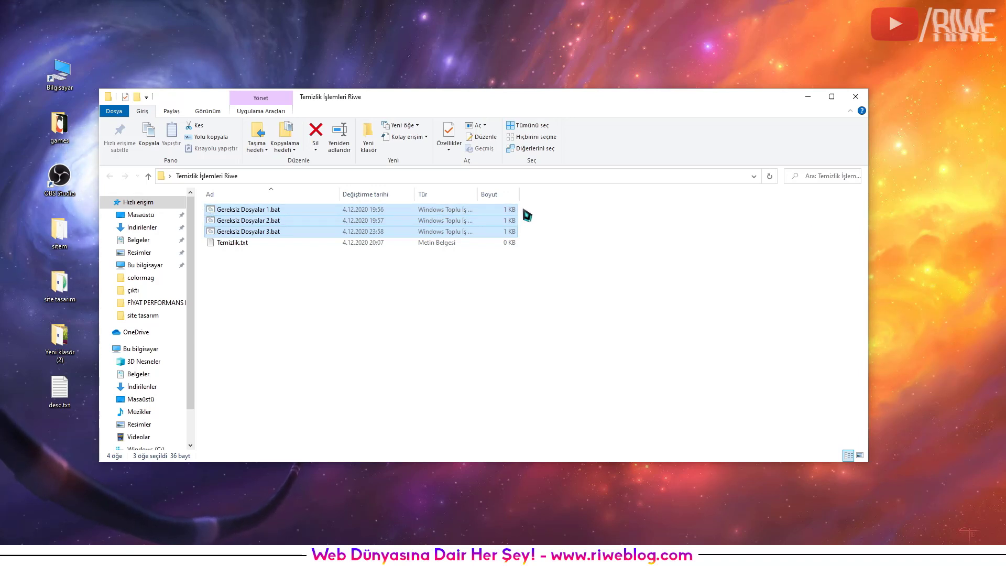
{"action": "key", "text": "alt+F4"}
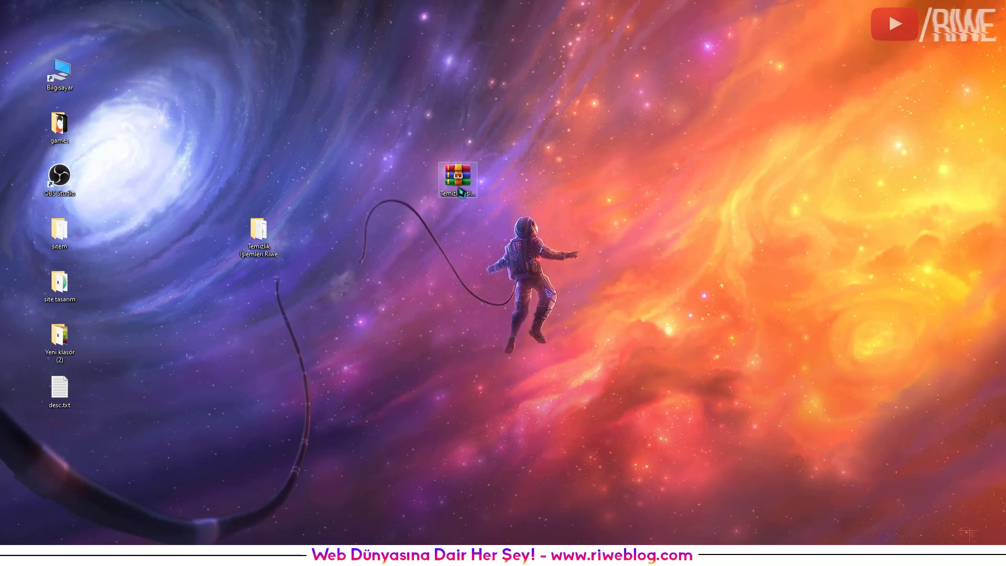
{"action": "left_click_drag", "start_coordinate": [460, 191], "coordinate": [420, 139]}
Open Görev Yöneticisi, move its window to the middle of the desktop and display the Başlangıç program list.
{"action": "right_click", "coordinate": [390, 555]}
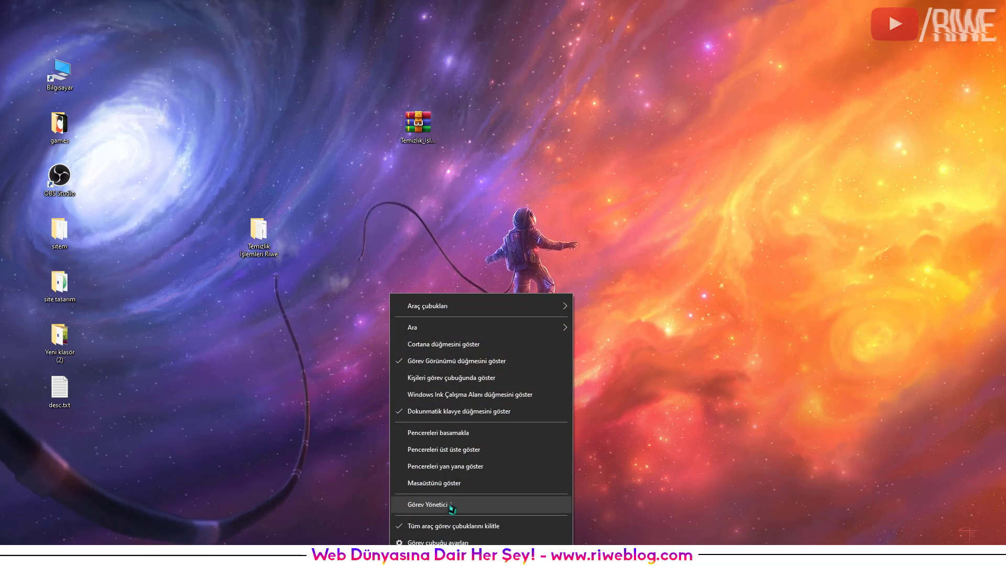
{"action": "left_click", "coordinate": [433, 482]}
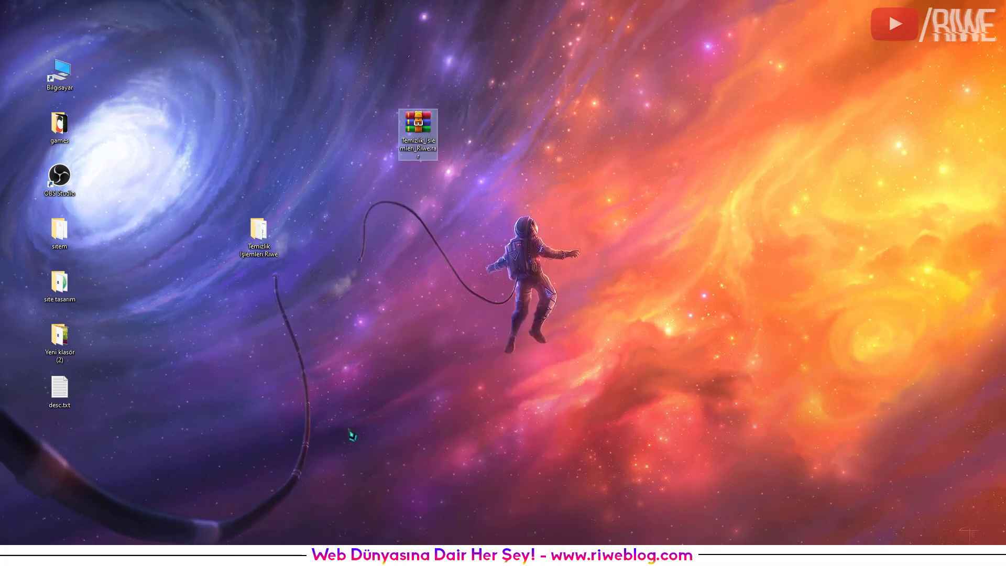
{"action": "key", "text": "super"}
{"action": "type", "text": "göre"}
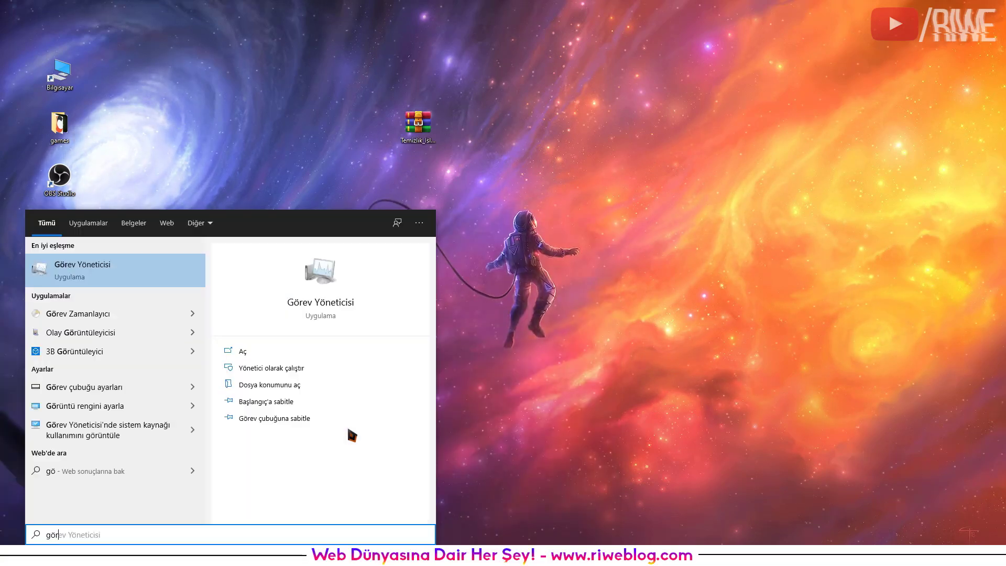
{"action": "left_click", "coordinate": [92, 279]}
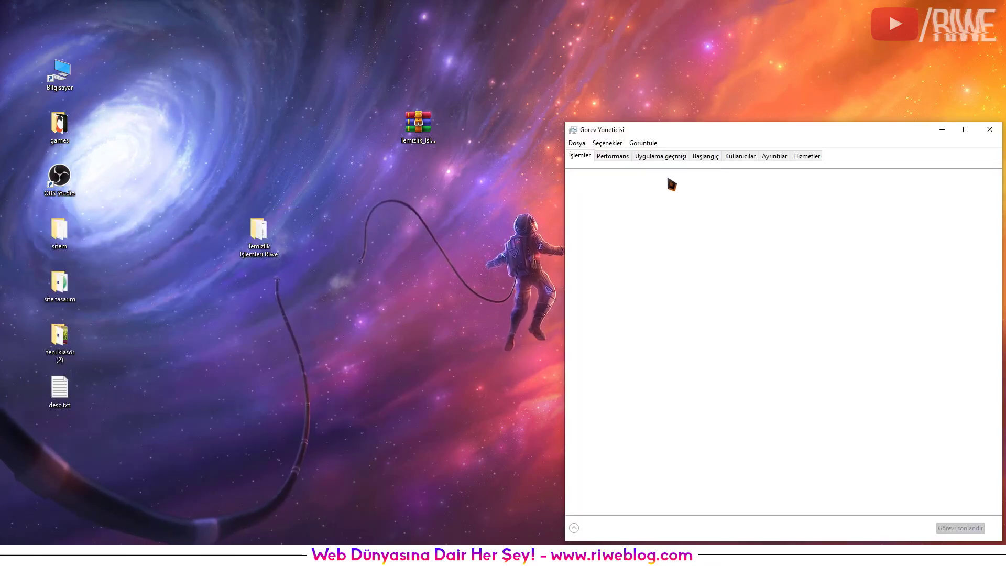
{"action": "left_click_drag", "start_coordinate": [666, 134], "coordinate": [460, 144]}
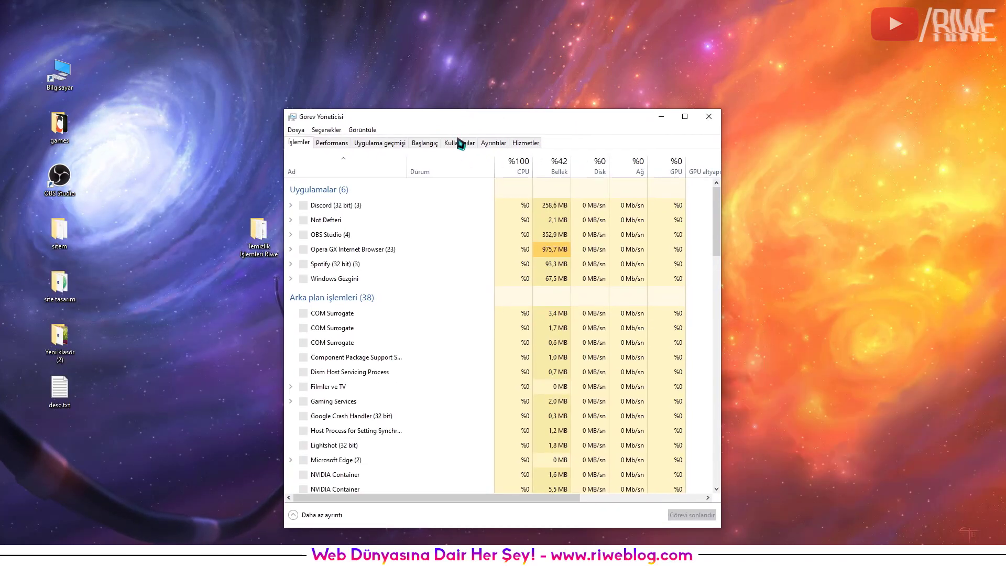
{"action": "left_click", "coordinate": [428, 147]}
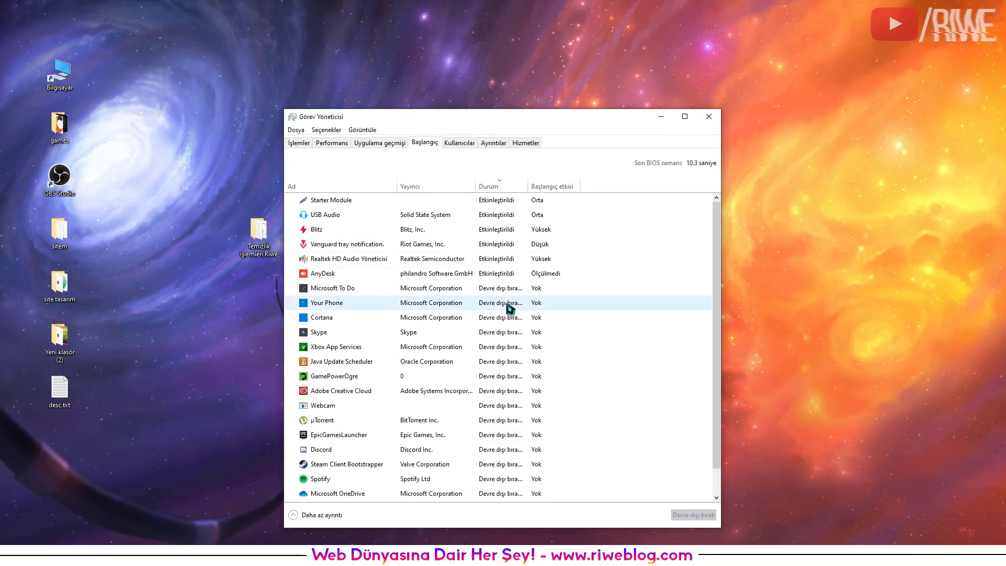
Disable AnyDesk from launching at Windows startup.
{"action": "left_click", "coordinate": [330, 278]}
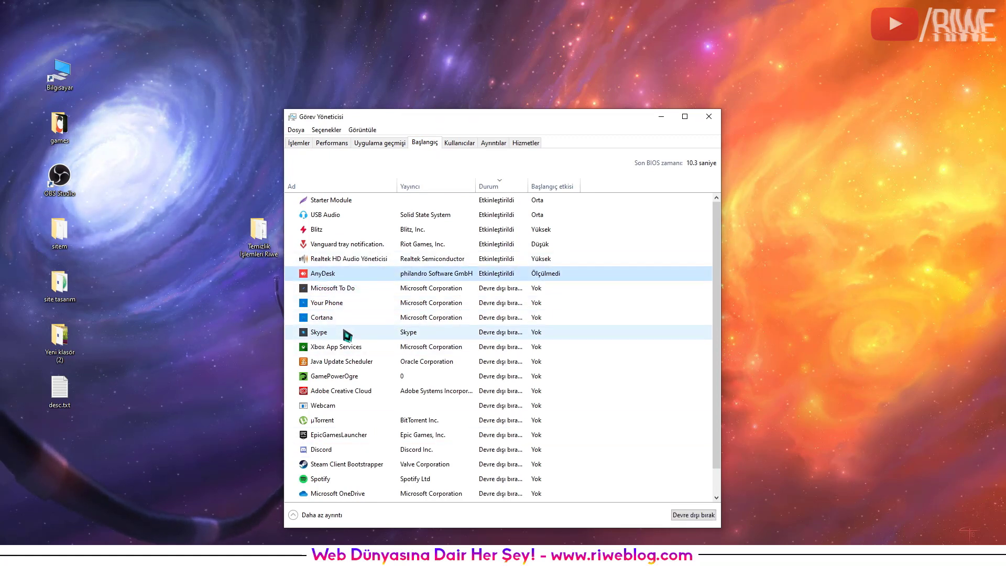
{"action": "right_click", "coordinate": [350, 277]}
{"action": "left_click", "coordinate": [356, 282]}
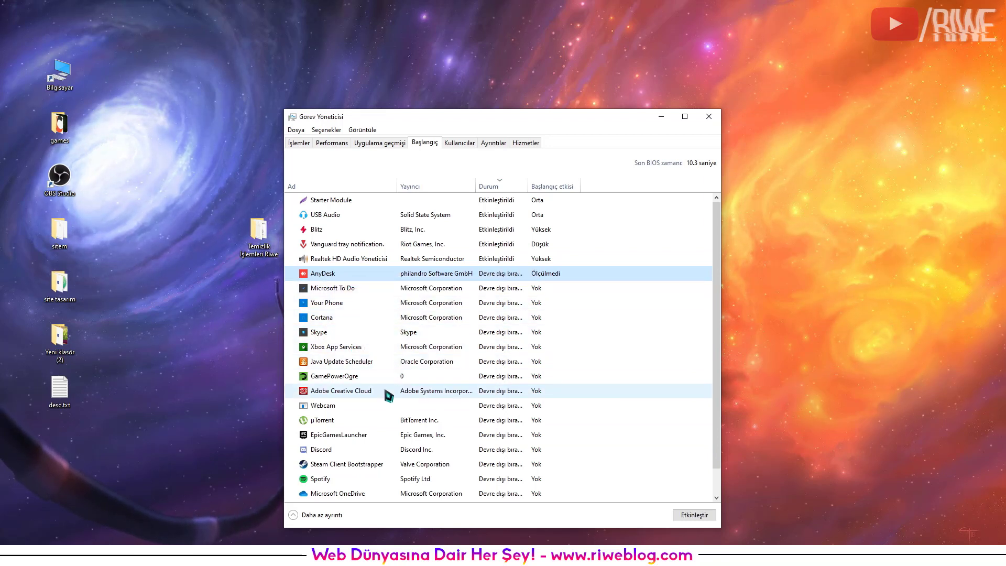
Disable Blitz from launching at Windows startup, review the remaining startup programs and close Görev Yöneticisi.
{"action": "right_click", "coordinate": [370, 230]}
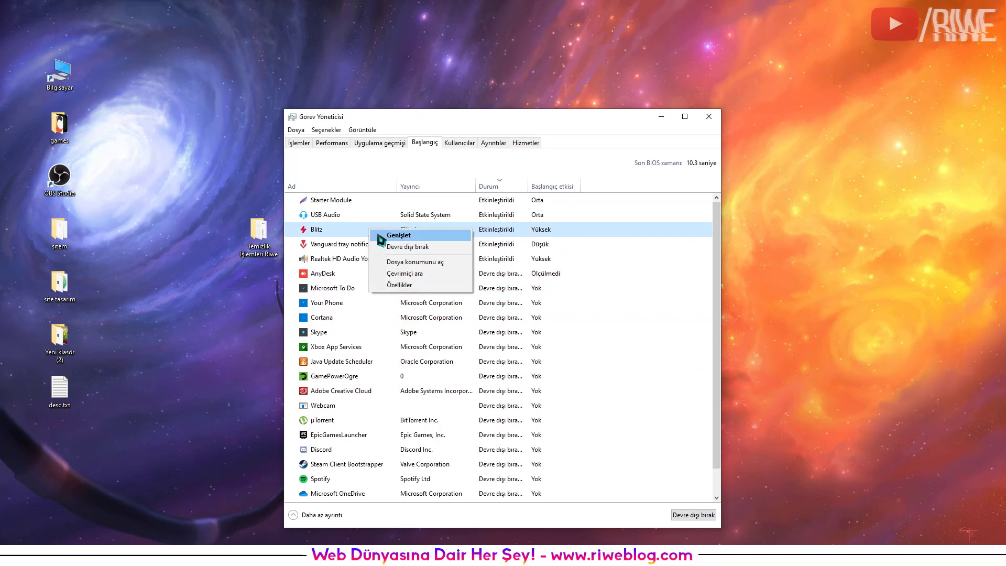
{"action": "left_click", "coordinate": [395, 246]}
{"action": "scroll", "coordinate": [390, 272], "scroll_direction": "down", "scroll_amount": 1}
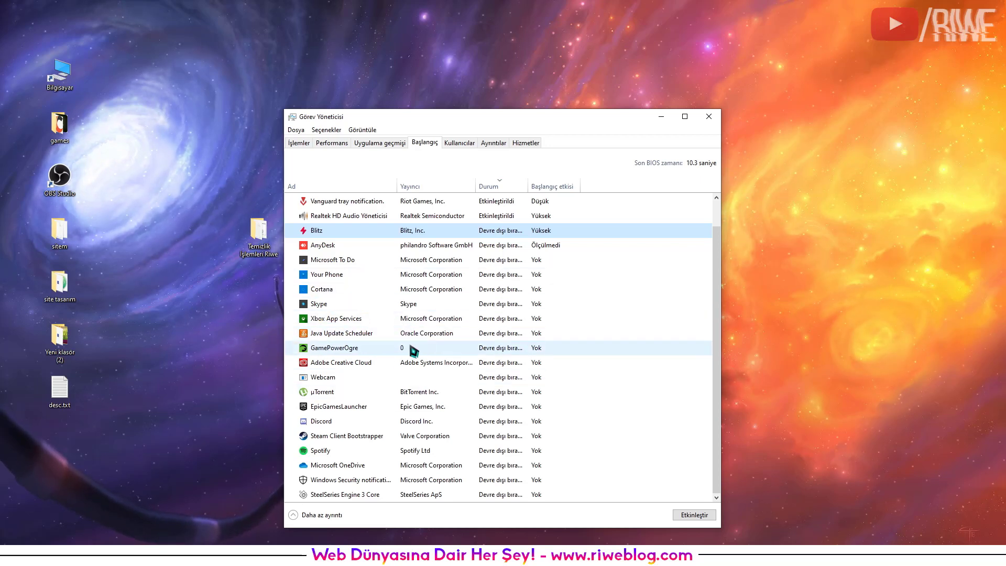
{"action": "scroll", "coordinate": [401, 341], "scroll_direction": "up", "scroll_amount": 1}
{"action": "left_click", "coordinate": [324, 219]}
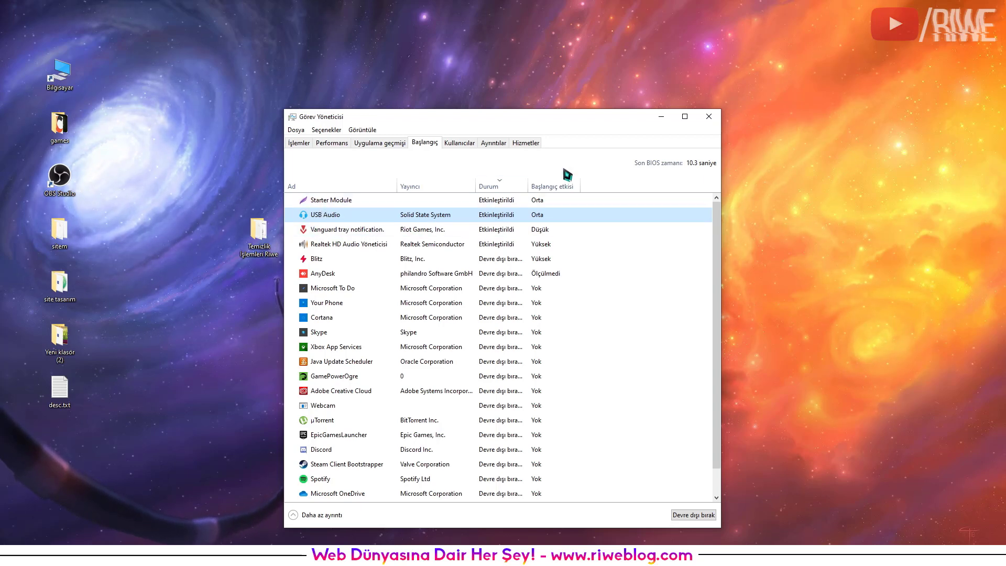
{"action": "left_click", "coordinate": [709, 116]}
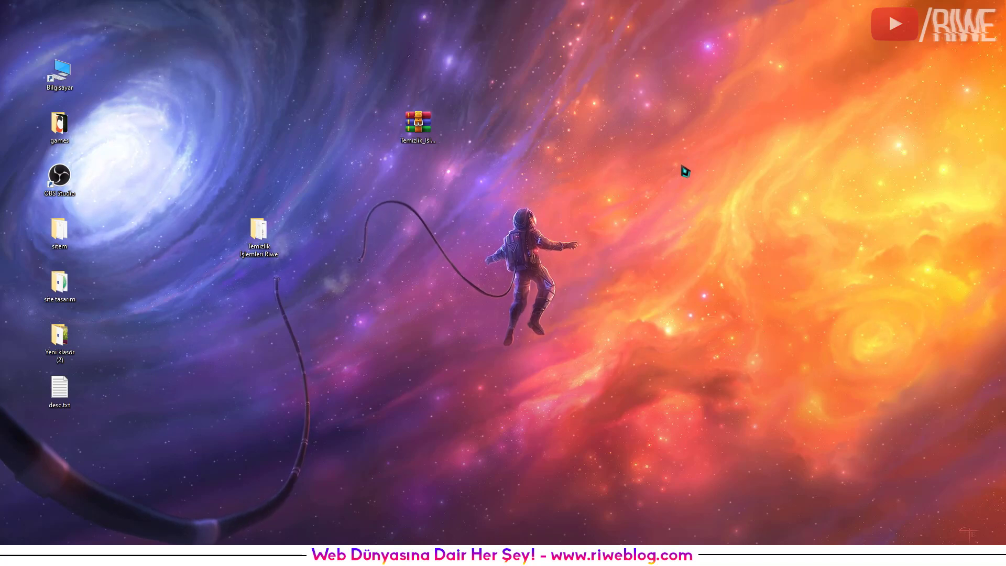